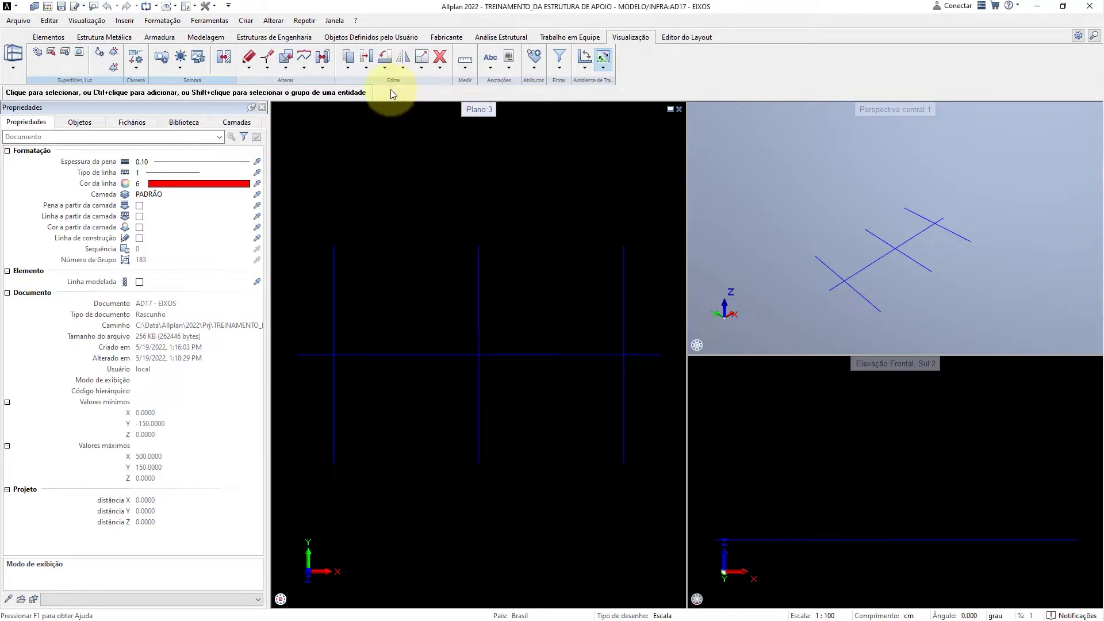
Open the project's building structure to show its drawing files.
click(50, 7)
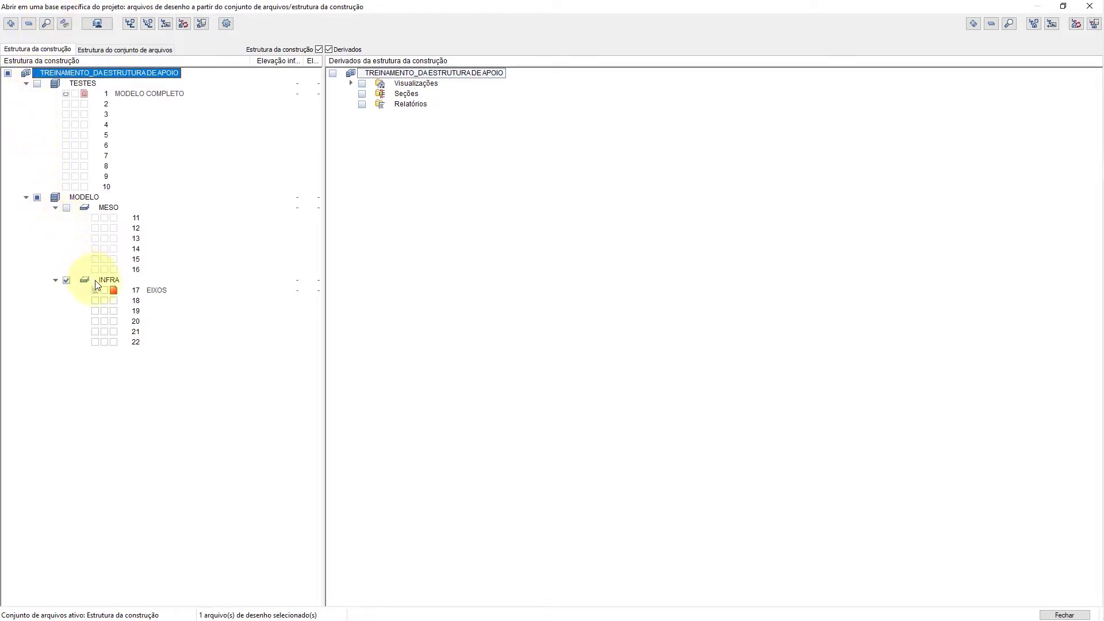
Rename drawing file 18 to 'FORMA - ESTACAS' and make it the current drawing file.
click(140, 302)
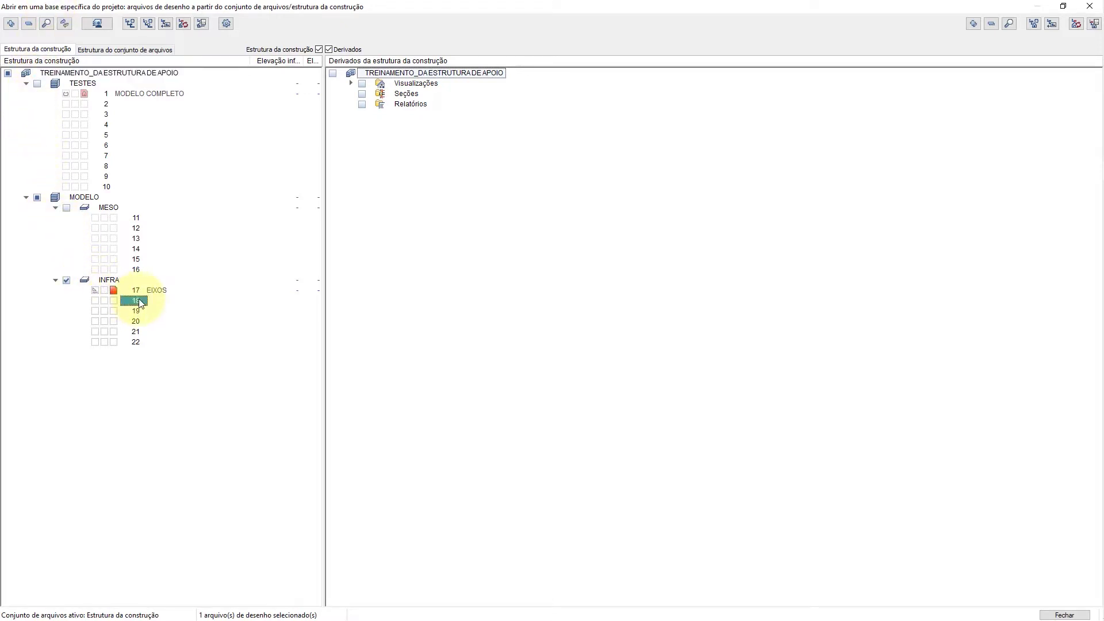
right_click(140, 302)
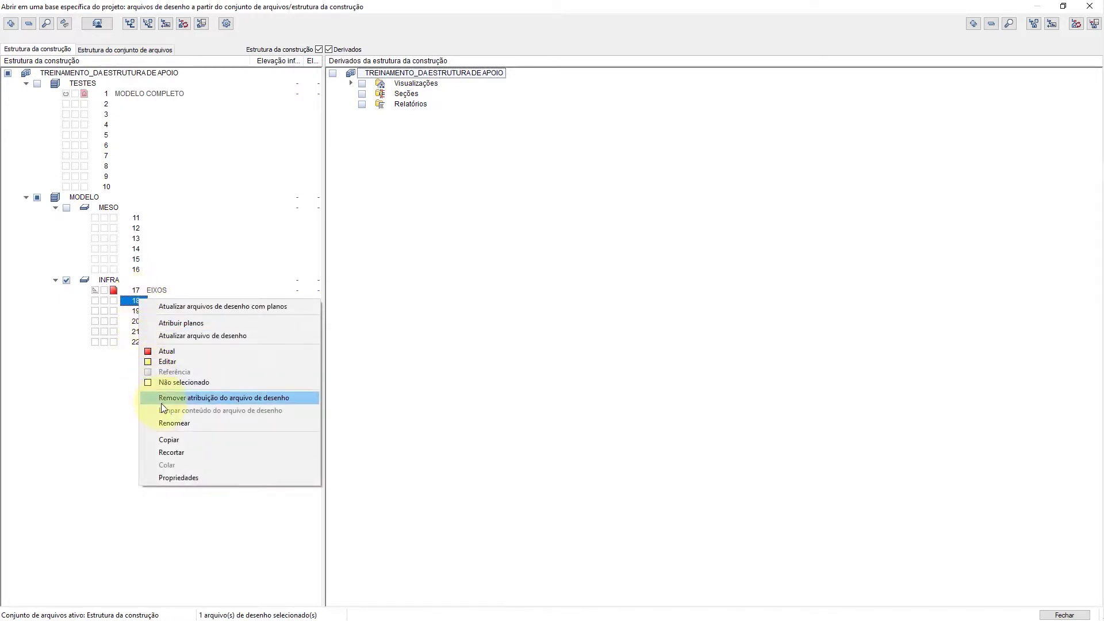
click(162, 423)
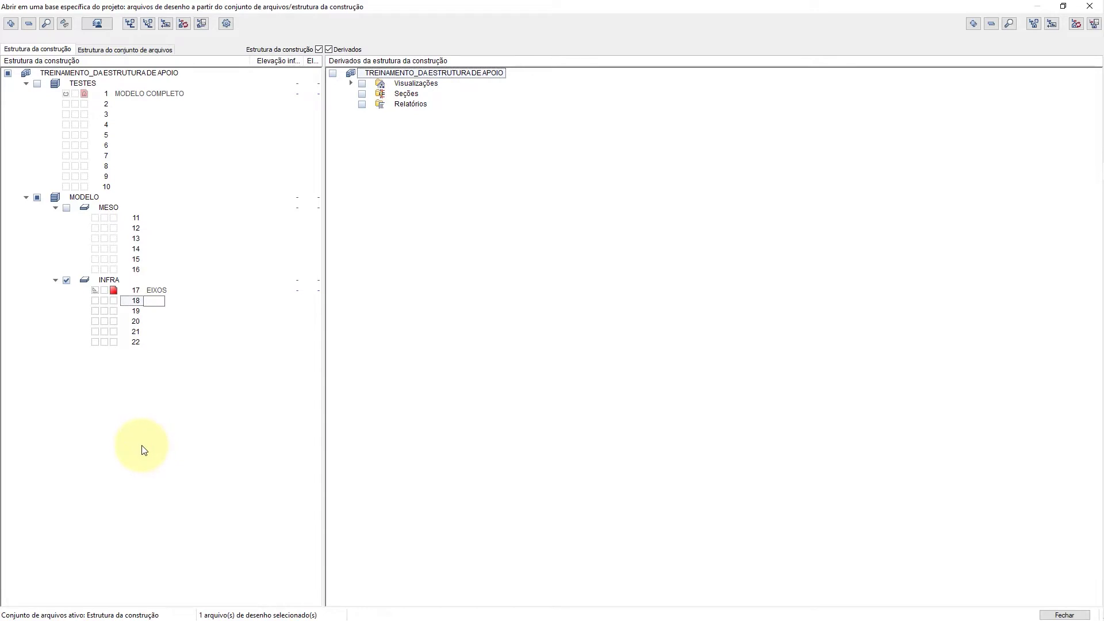
text(FORMA -)
text( ESTACAS)
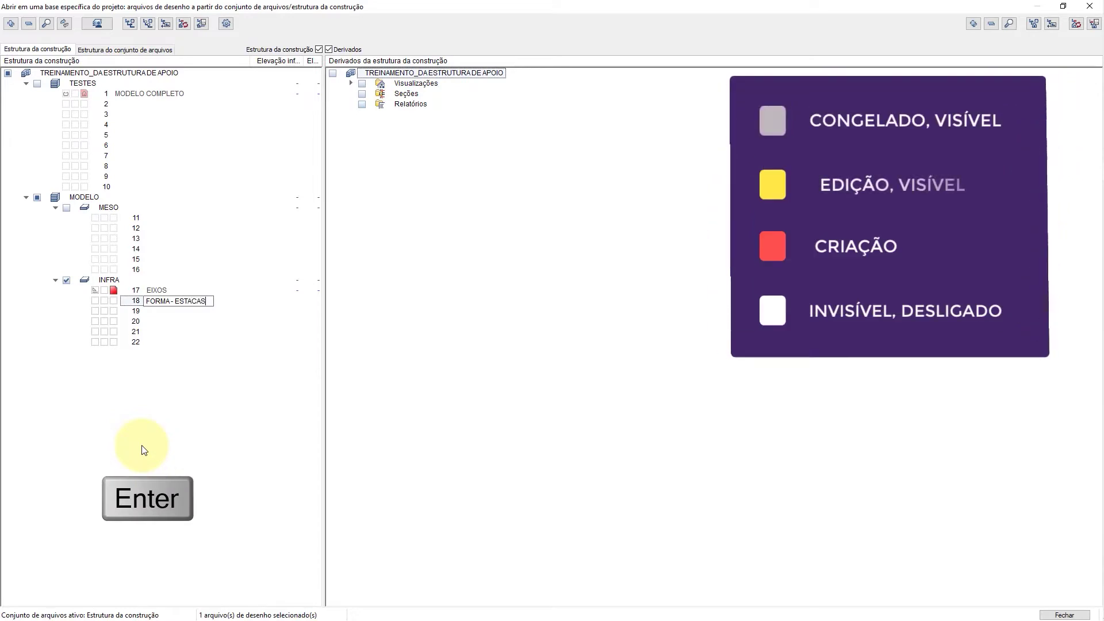
key(Return)
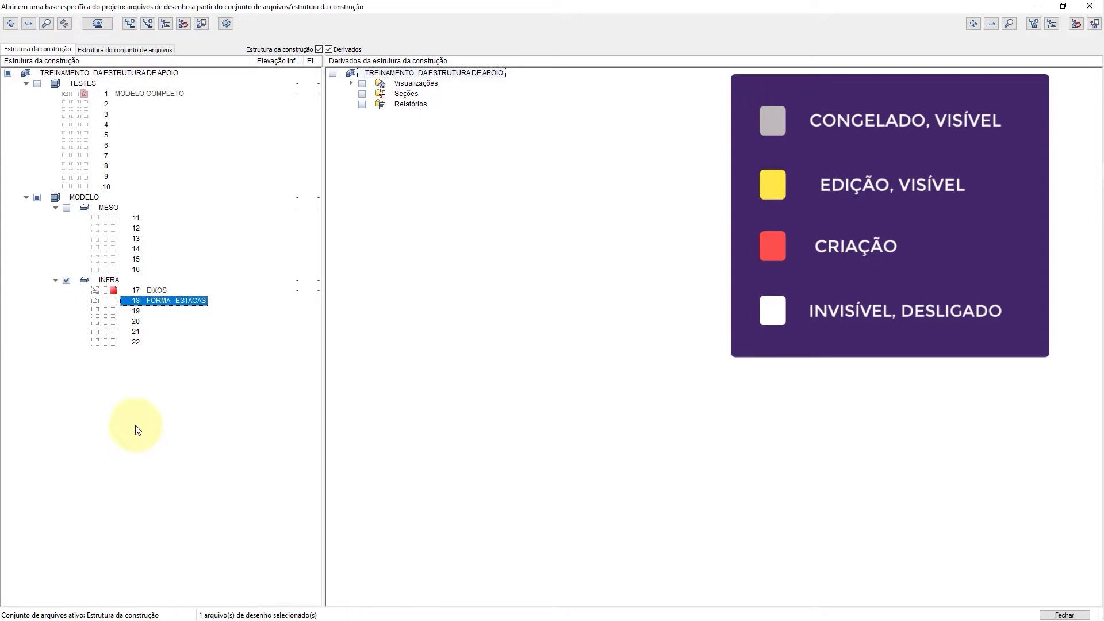
click(114, 301)
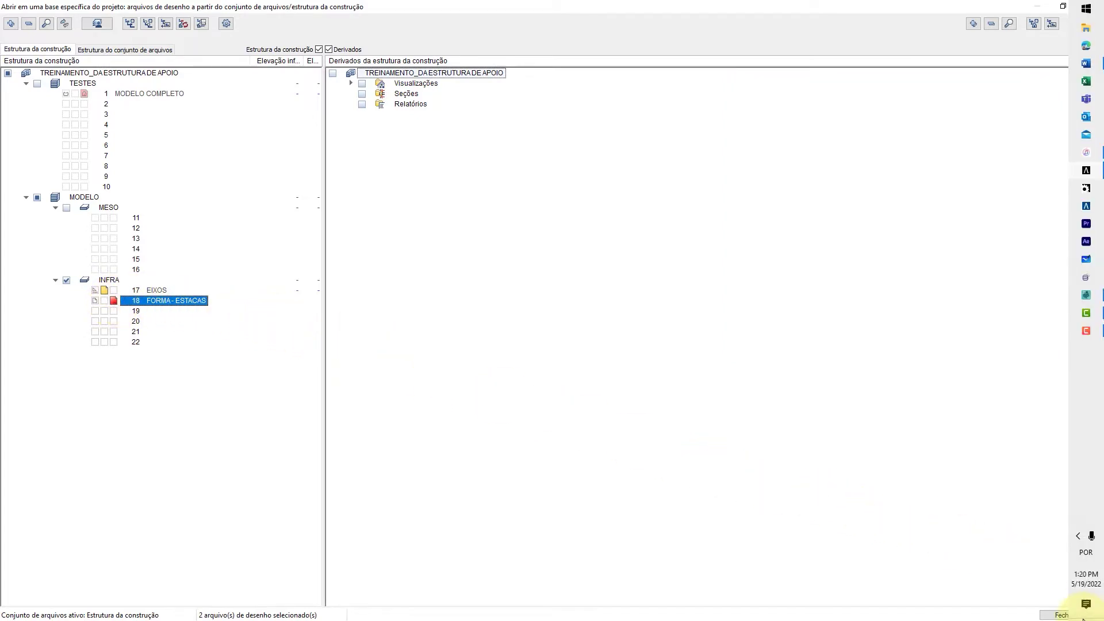
Close the building structure and perspective window, and set the right window to southwest isometric.
click(1064, 615)
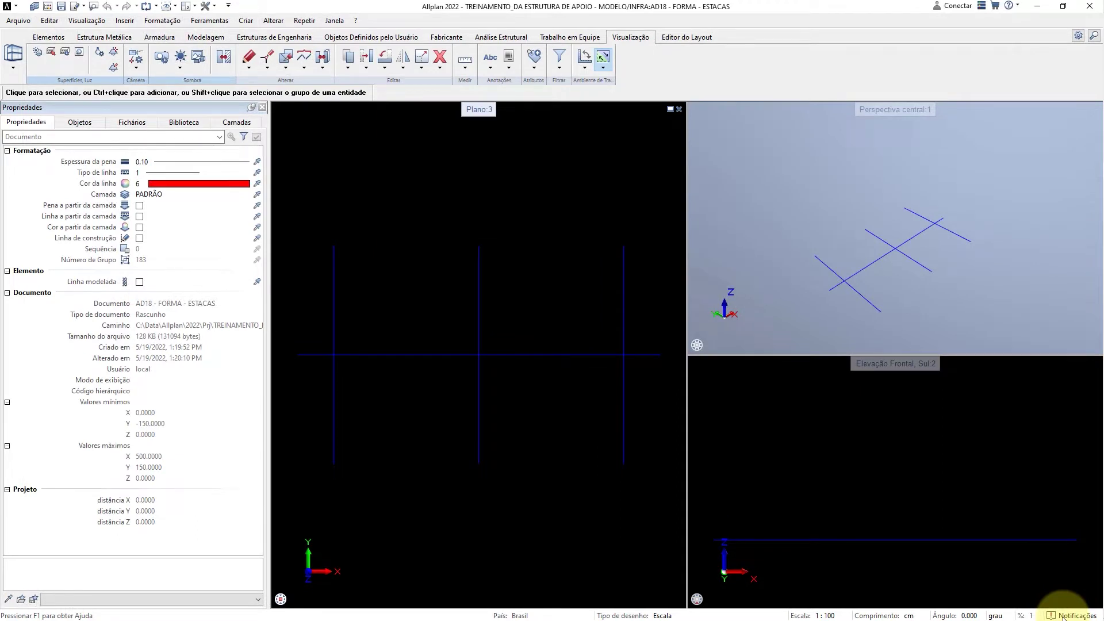
key(F3)
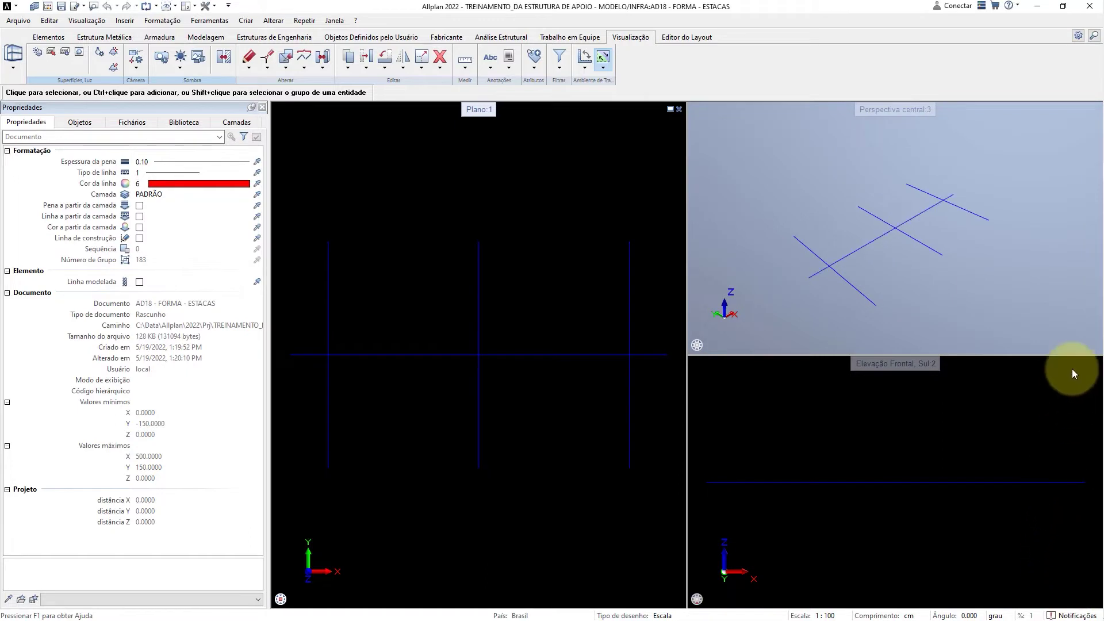
click(1096, 109)
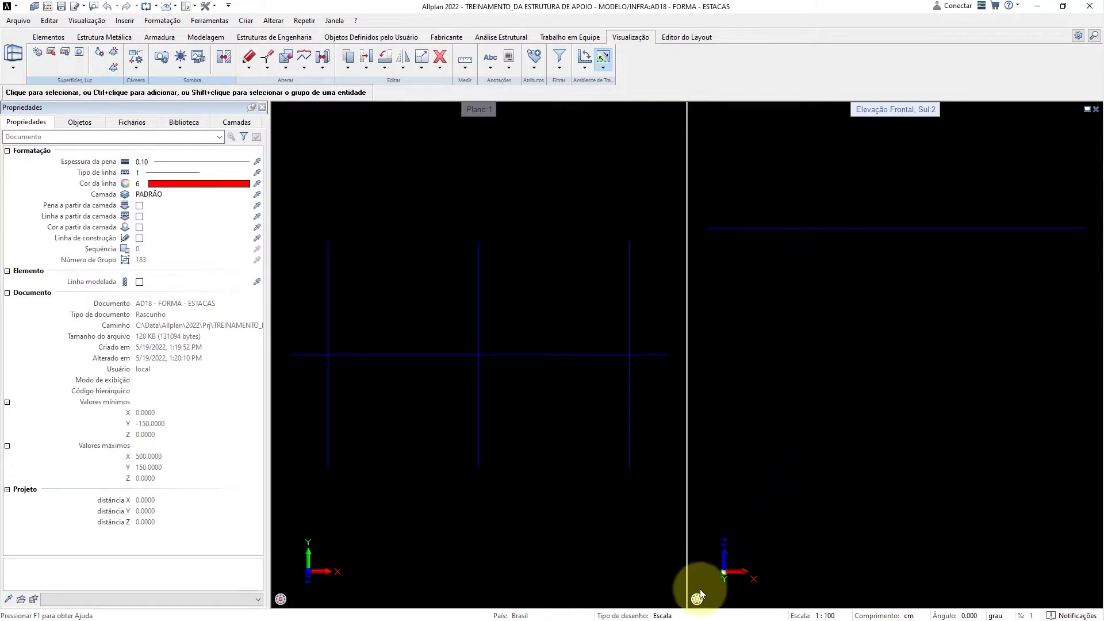
mouse_move(696, 598)
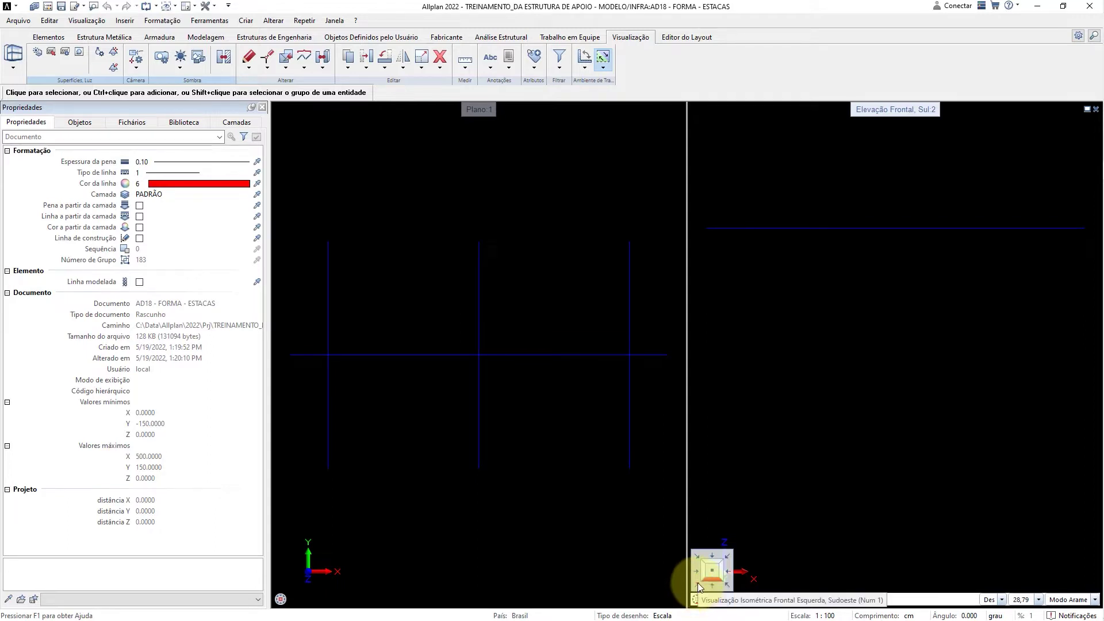
click(698, 582)
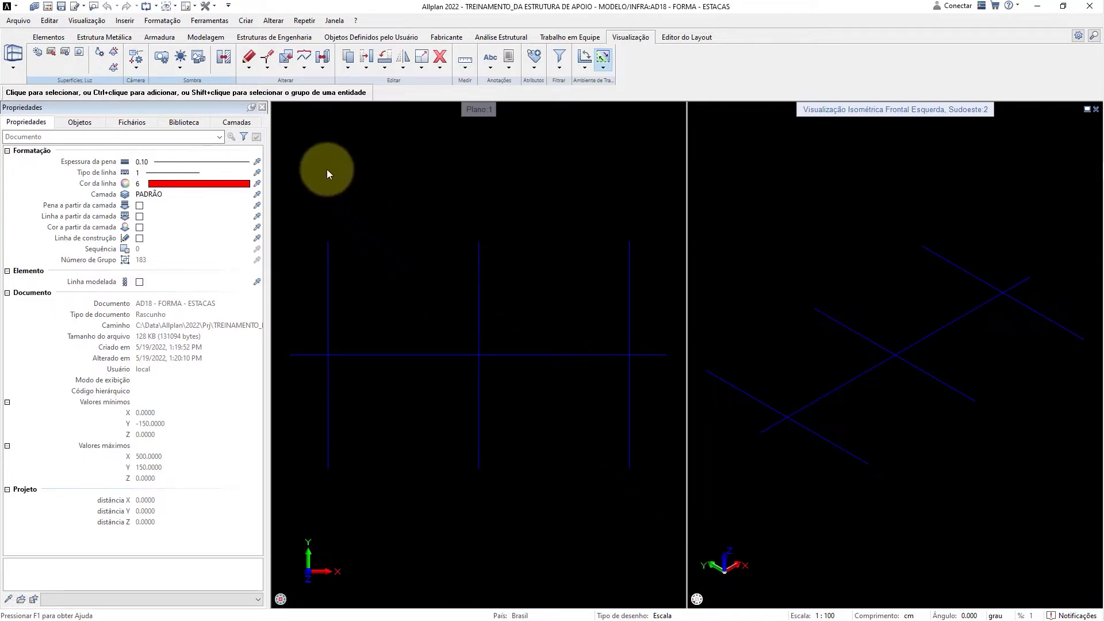
Create a cylinder of radius 25 and height -970 at the left axis intersection.
click(205, 38)
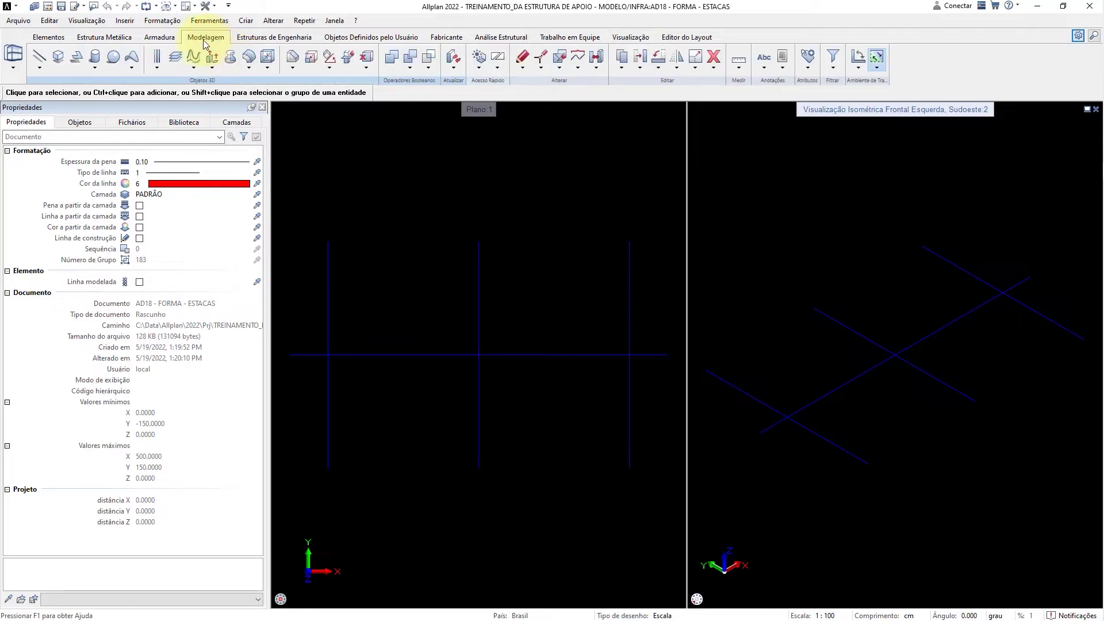
click(95, 56)
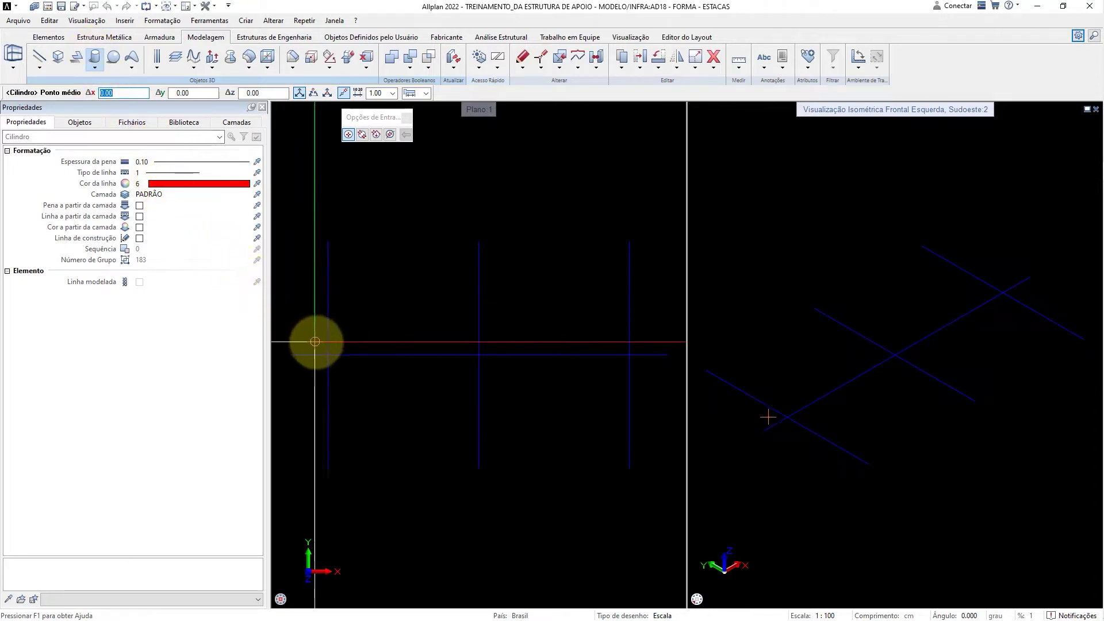
click(328, 355)
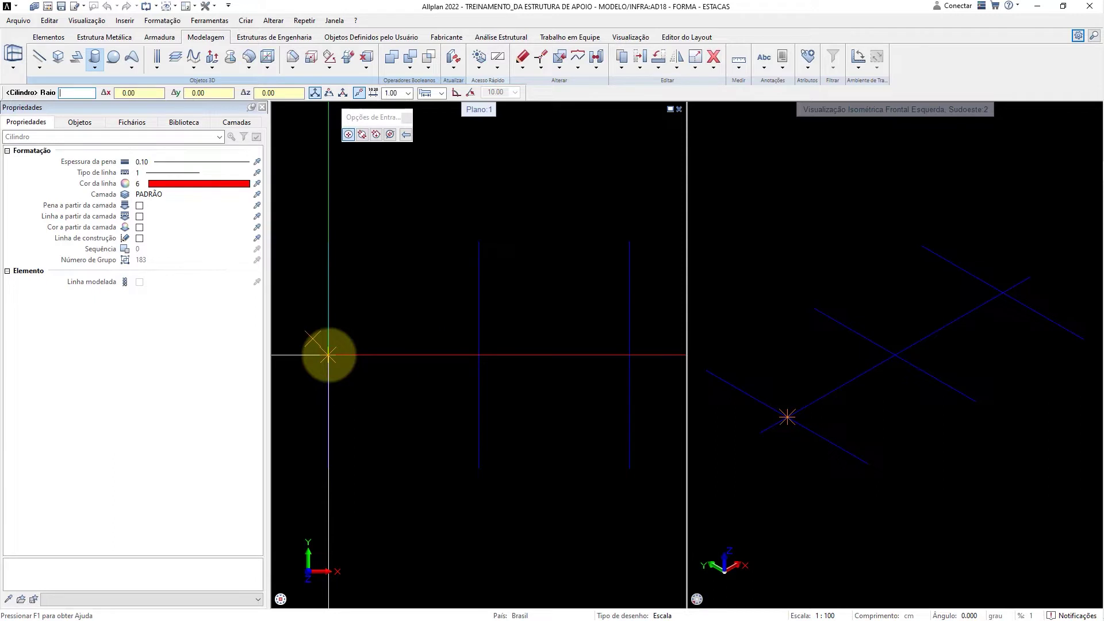
text(25)
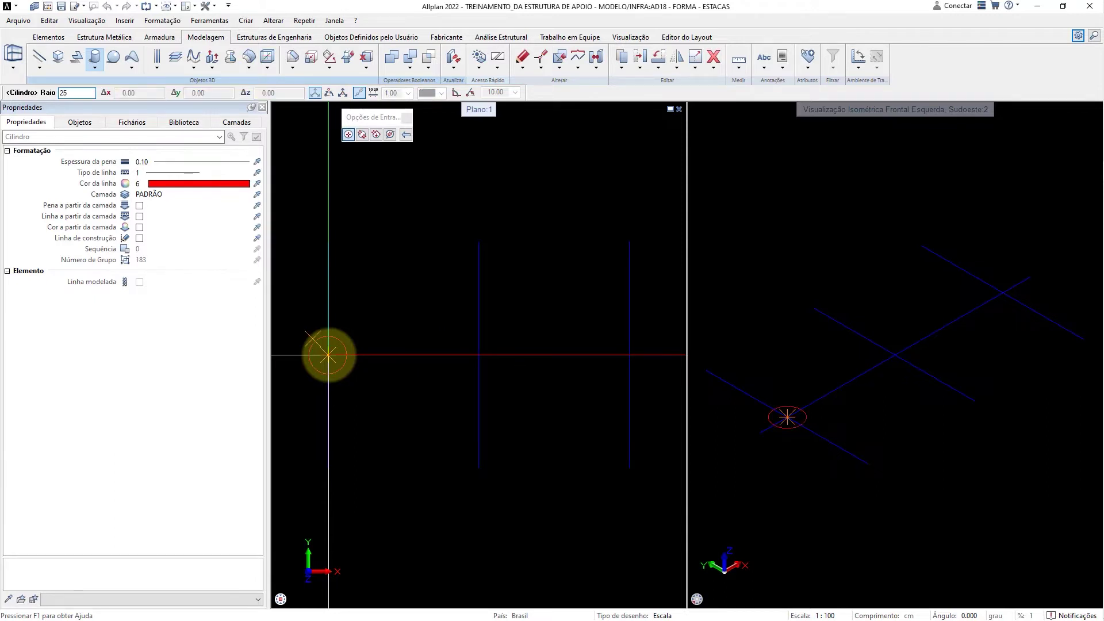
key(Return)
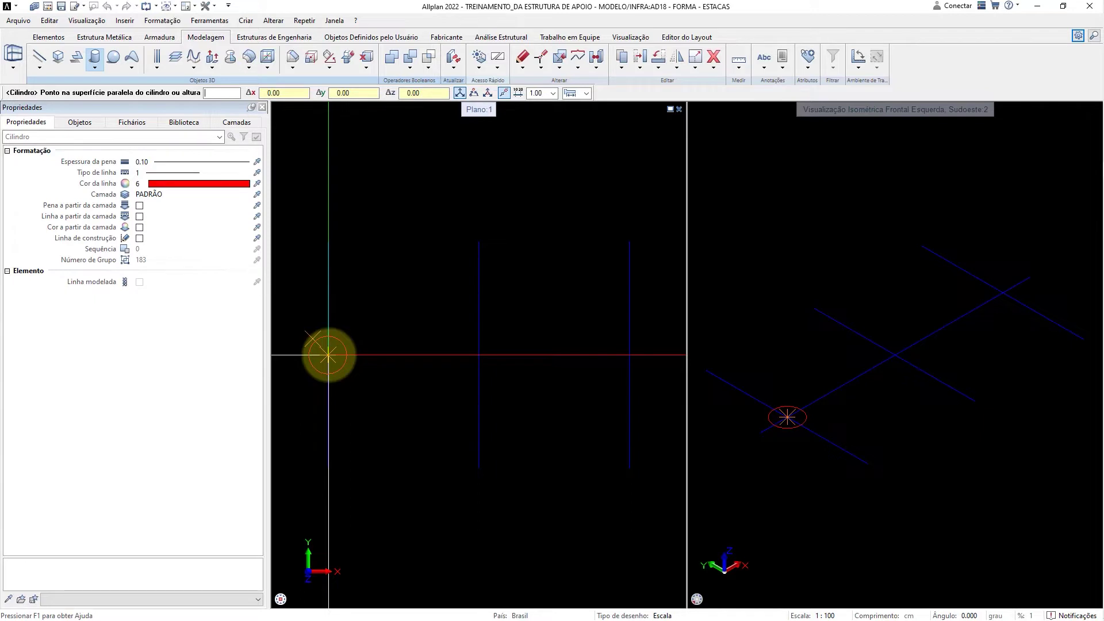
text(-970)
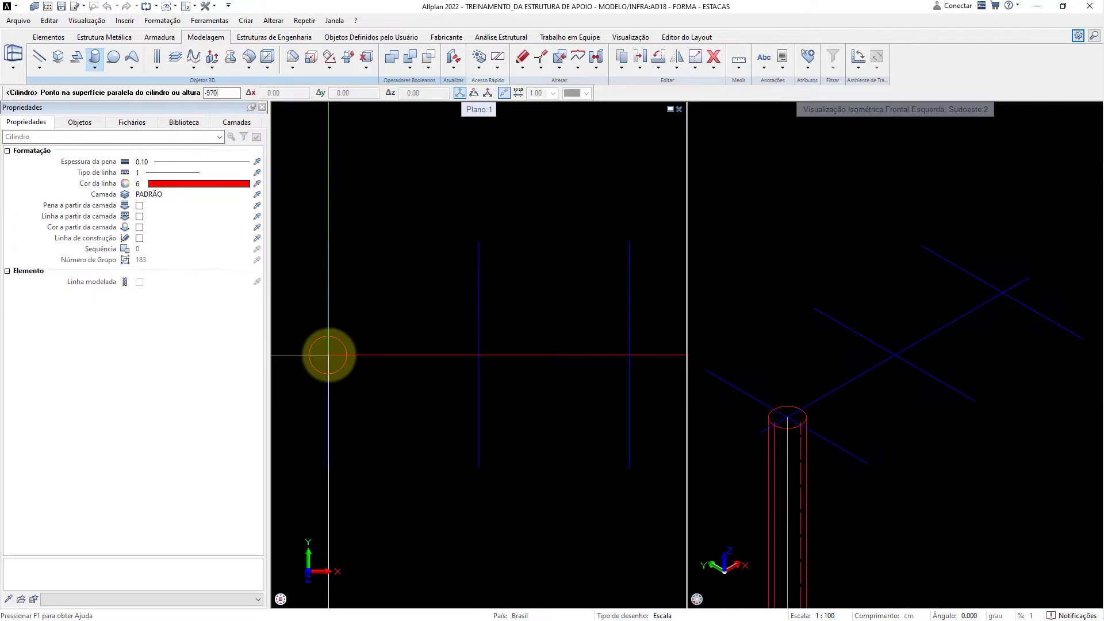
key(Return)
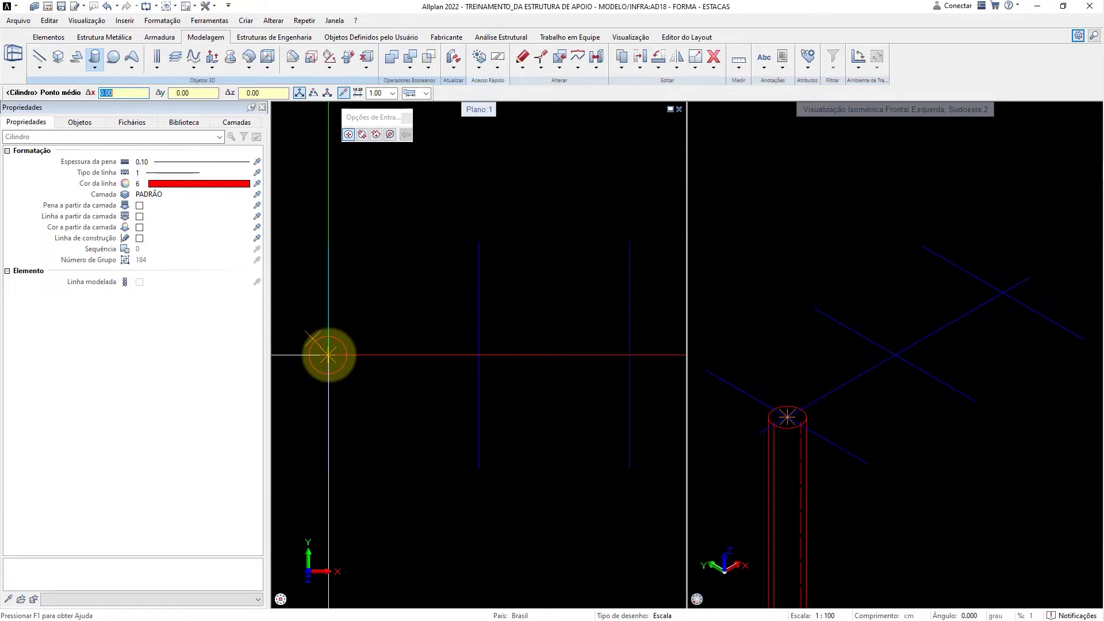
Create a second cylinder at that intersection with radius 35/2 and height 5M.
click(328, 355)
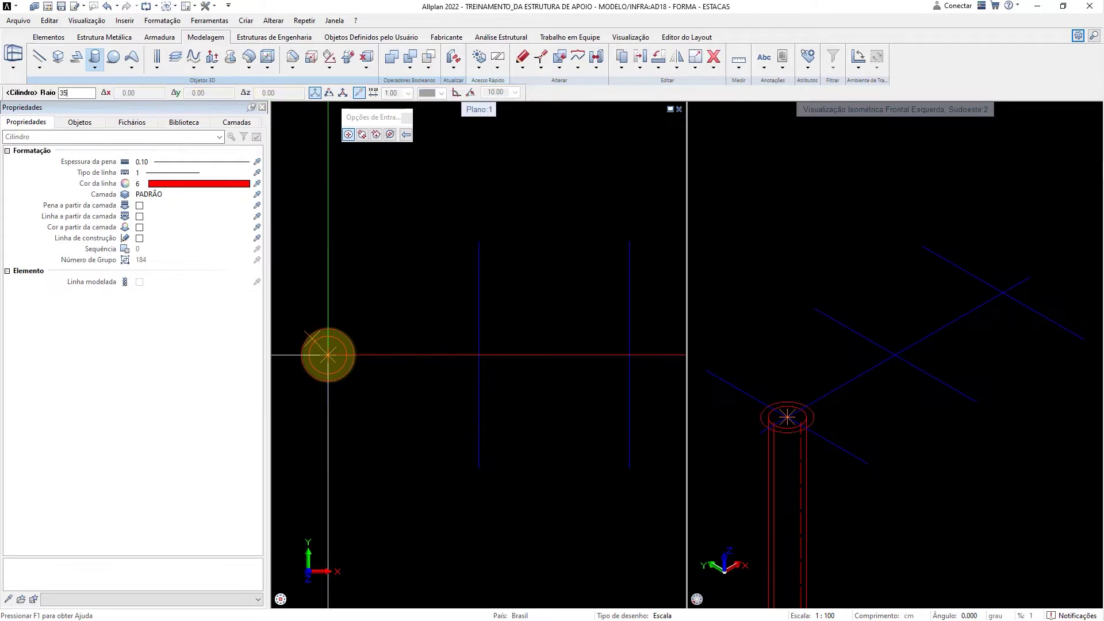
text(35/2)
key(Return)
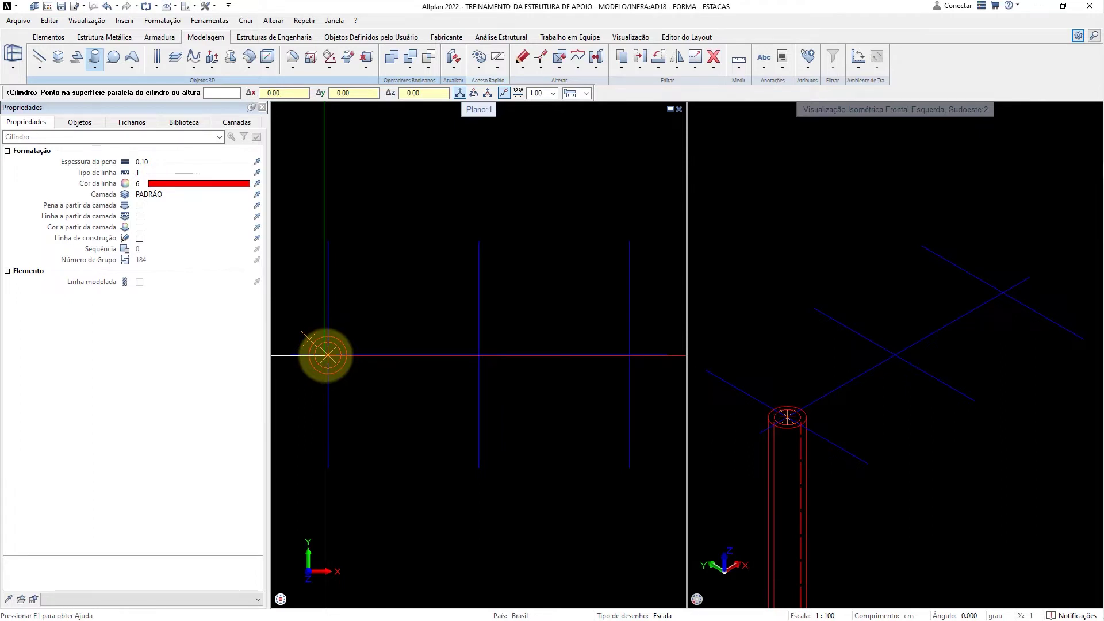
text(5M)
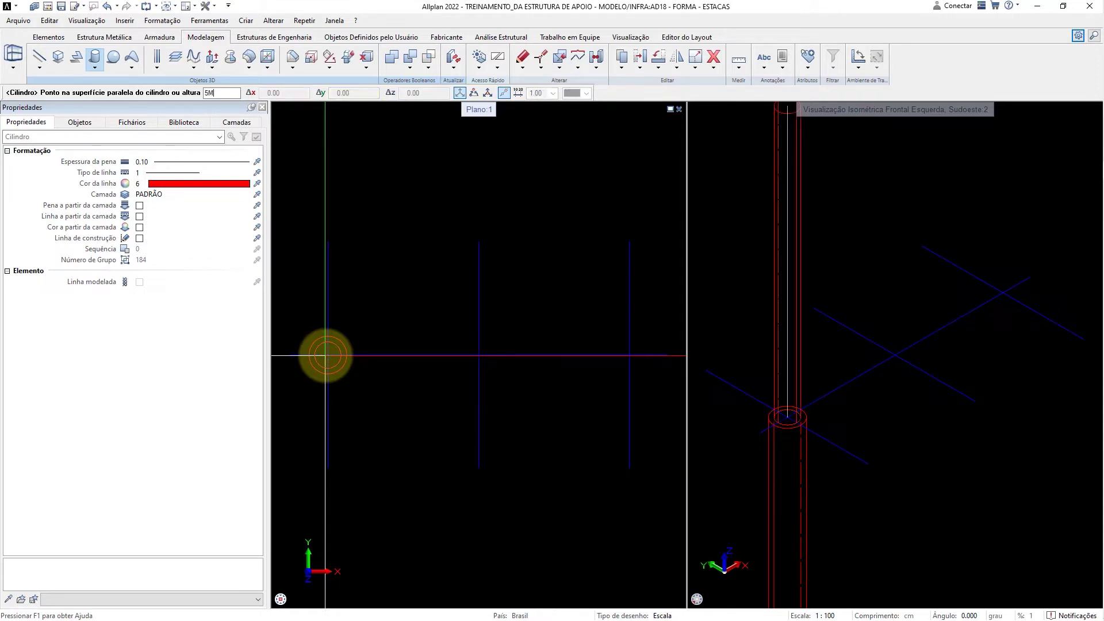
key(Return)
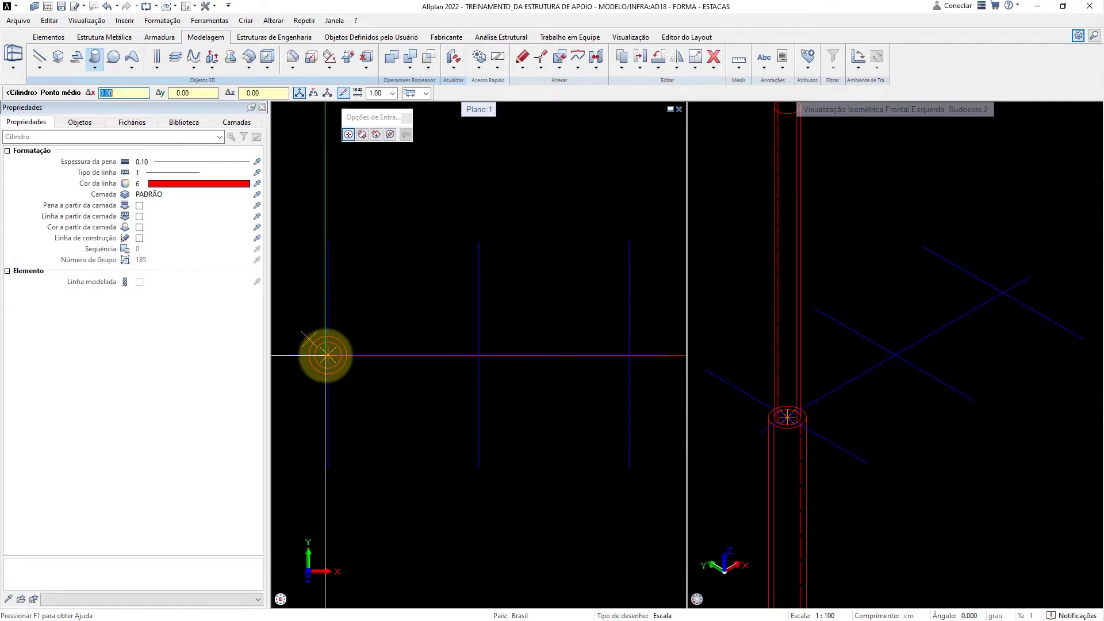
End the Cylinder tool, select the red cylinder, and start moving it.
click(327, 356)
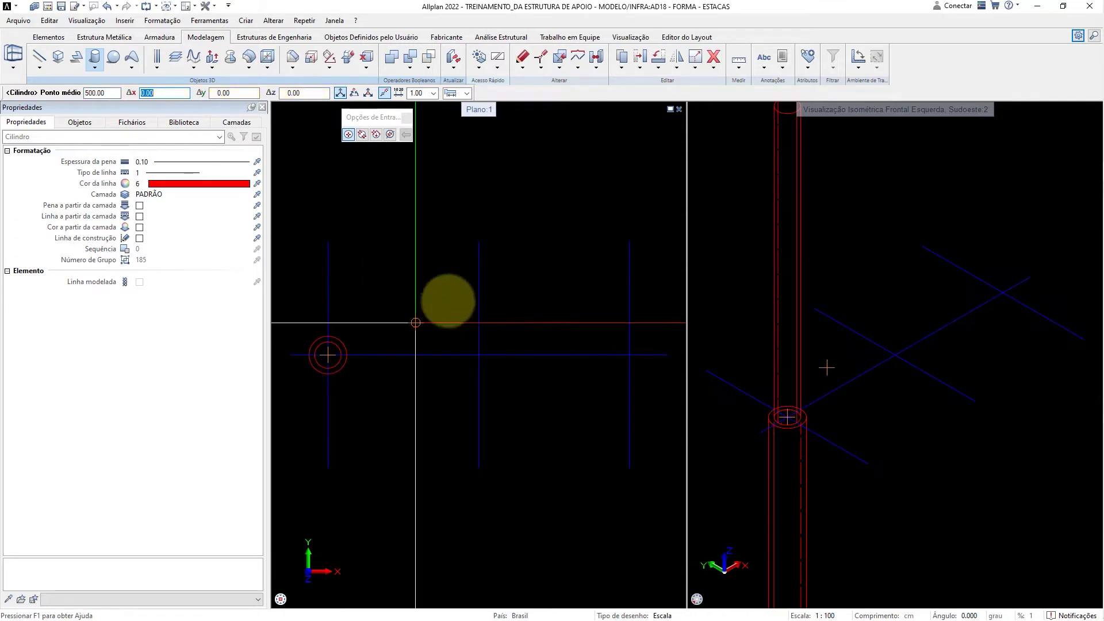
key(Escape)
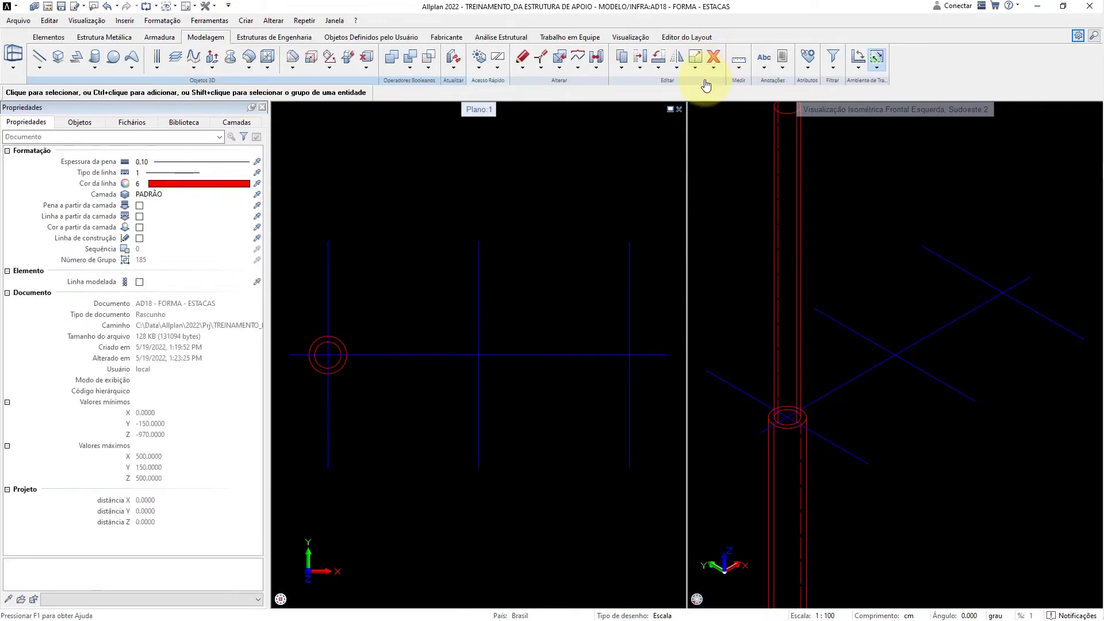
click(773, 155)
key(m)
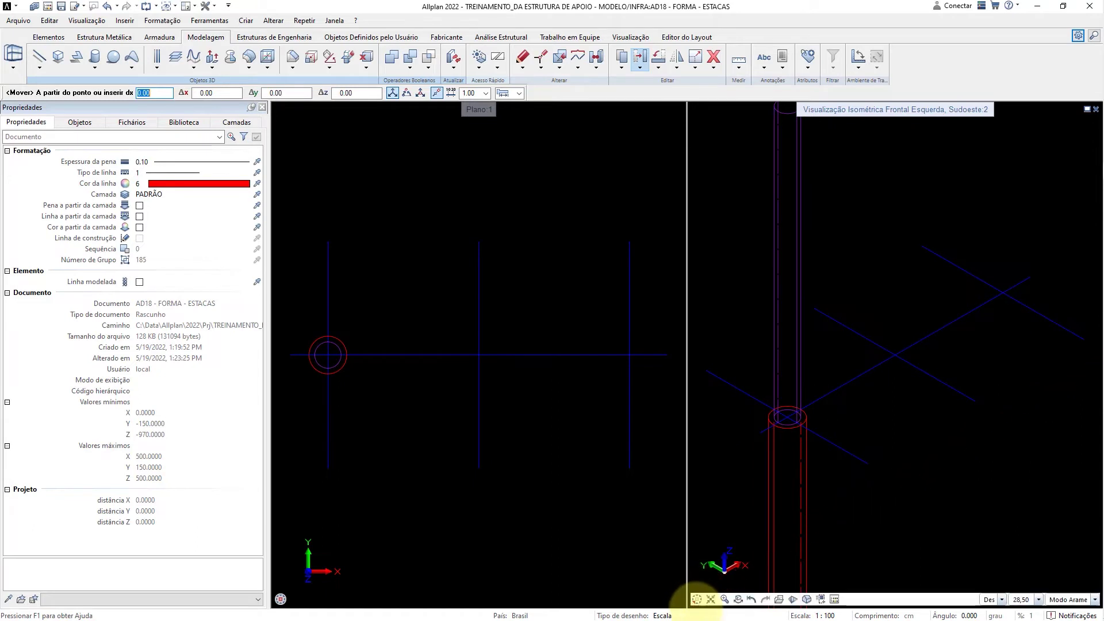
mouse_move(712, 590)
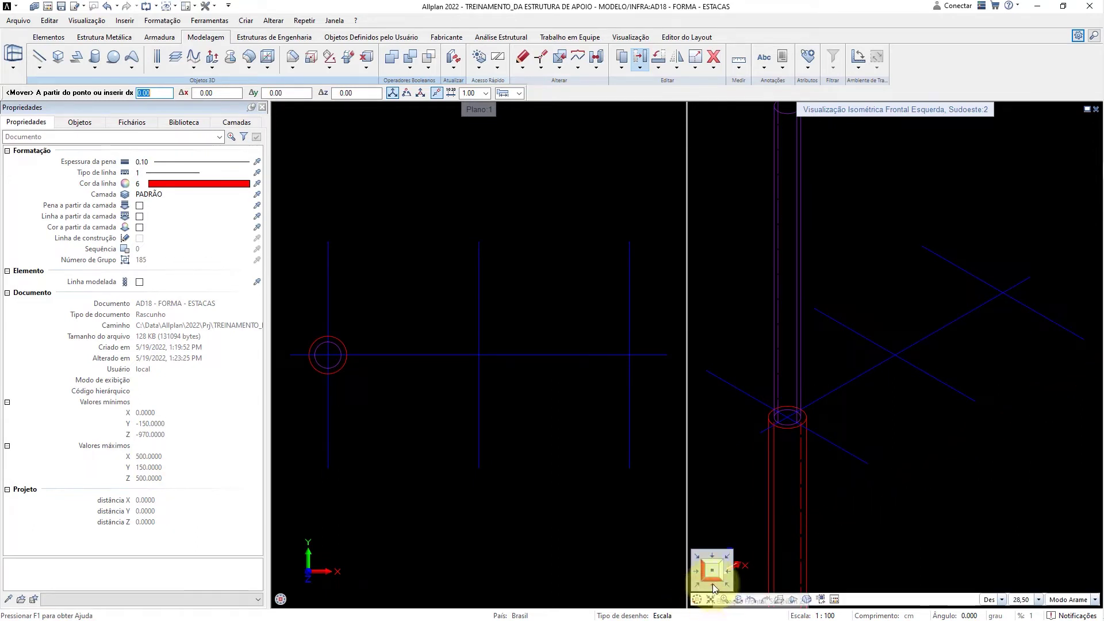
In south elevation, drop the cylinder 500 from its top corner, then return to isometric.
click(713, 586)
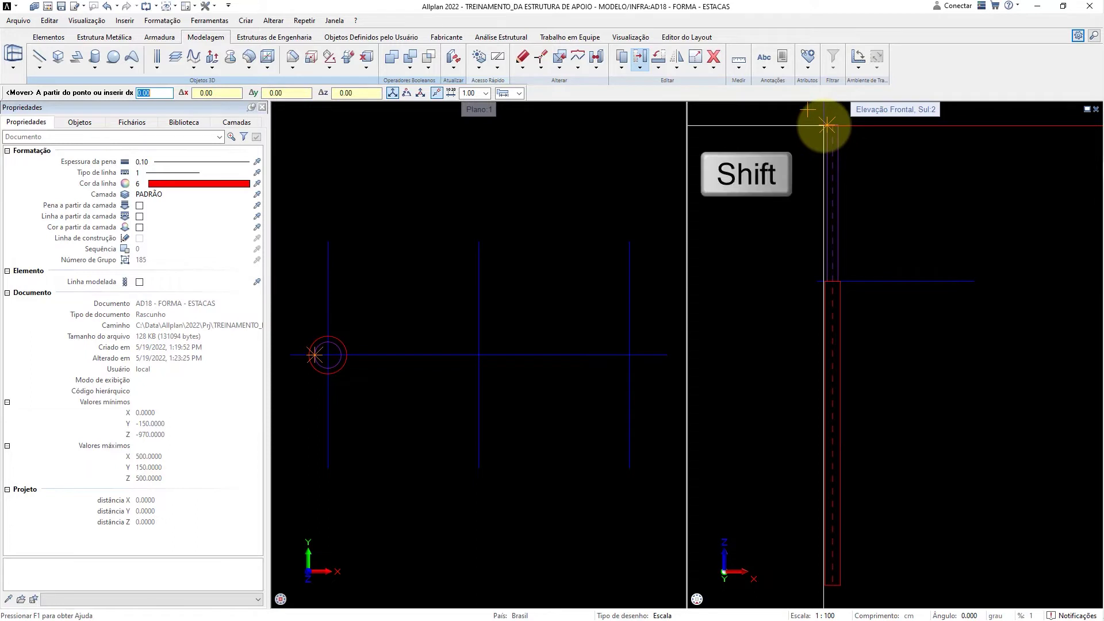
shift+click(824, 124)
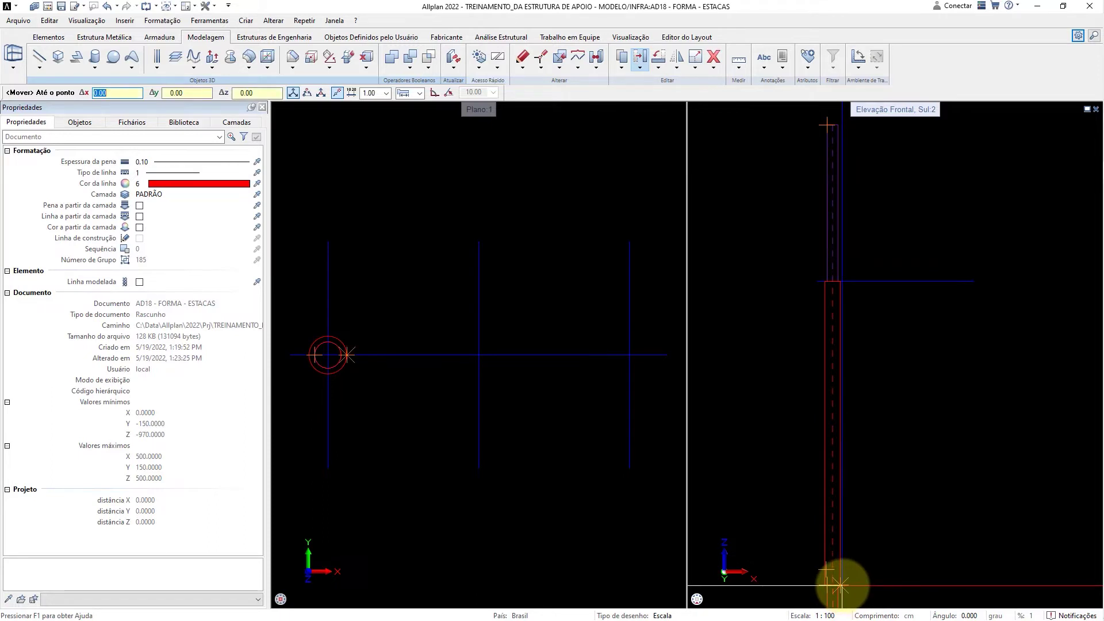
click(840, 586)
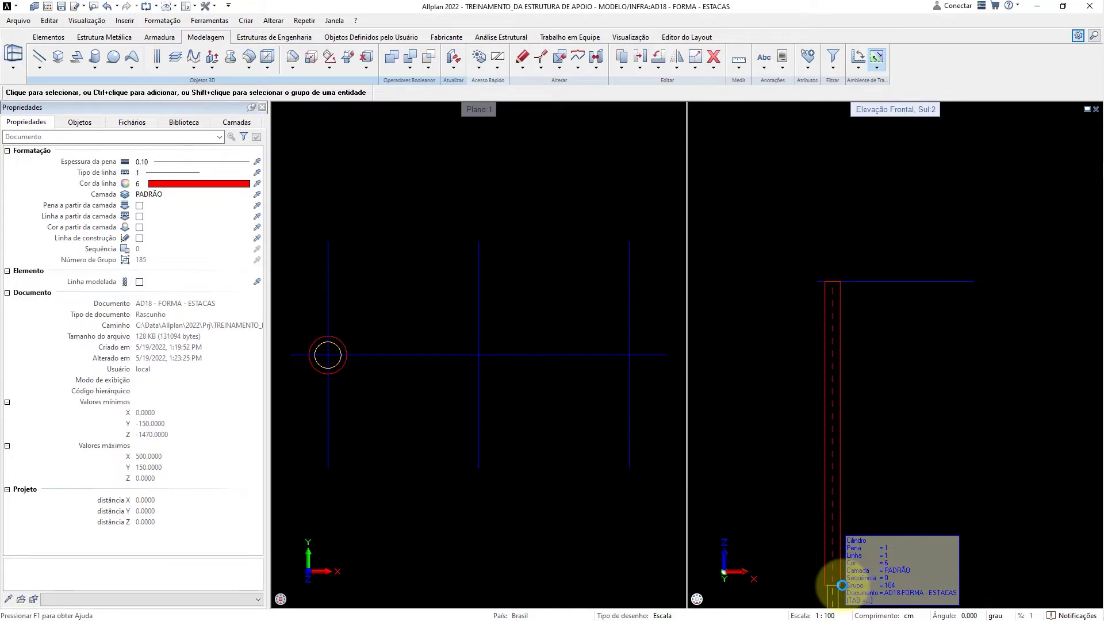
mouse_move(710, 603)
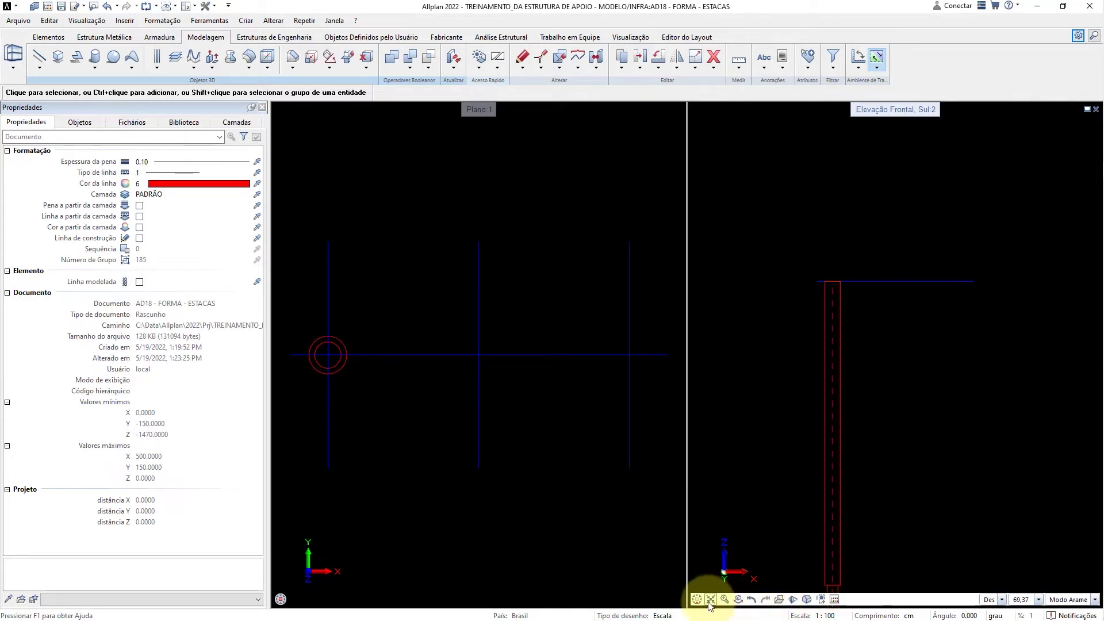
click(693, 587)
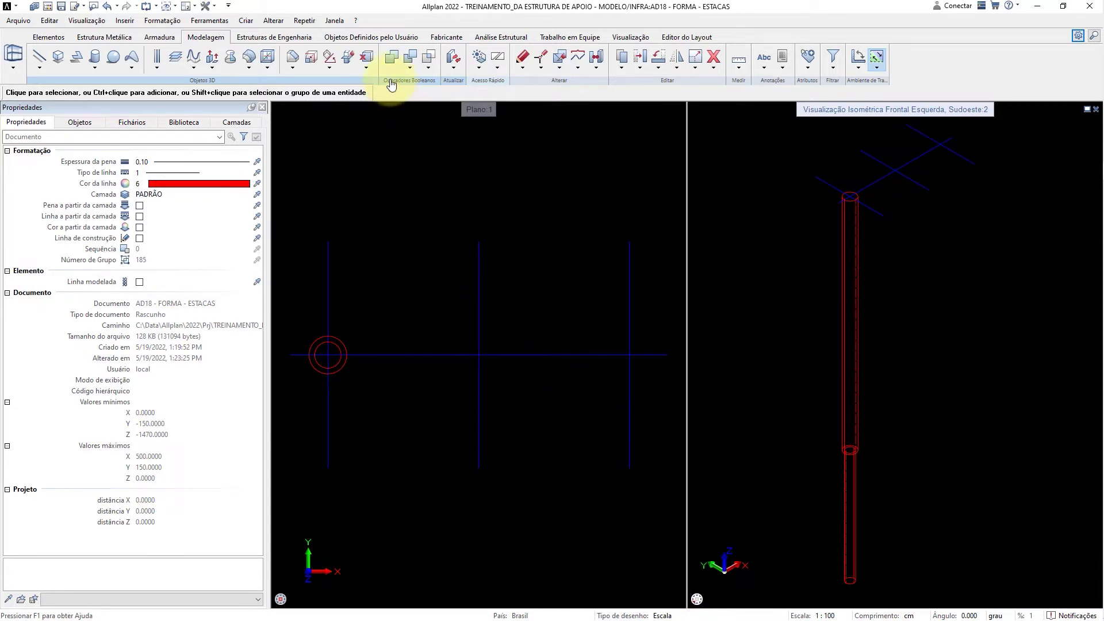
Unite the pile's upper and lower cylinders with the Union Boolean operation.
click(391, 60)
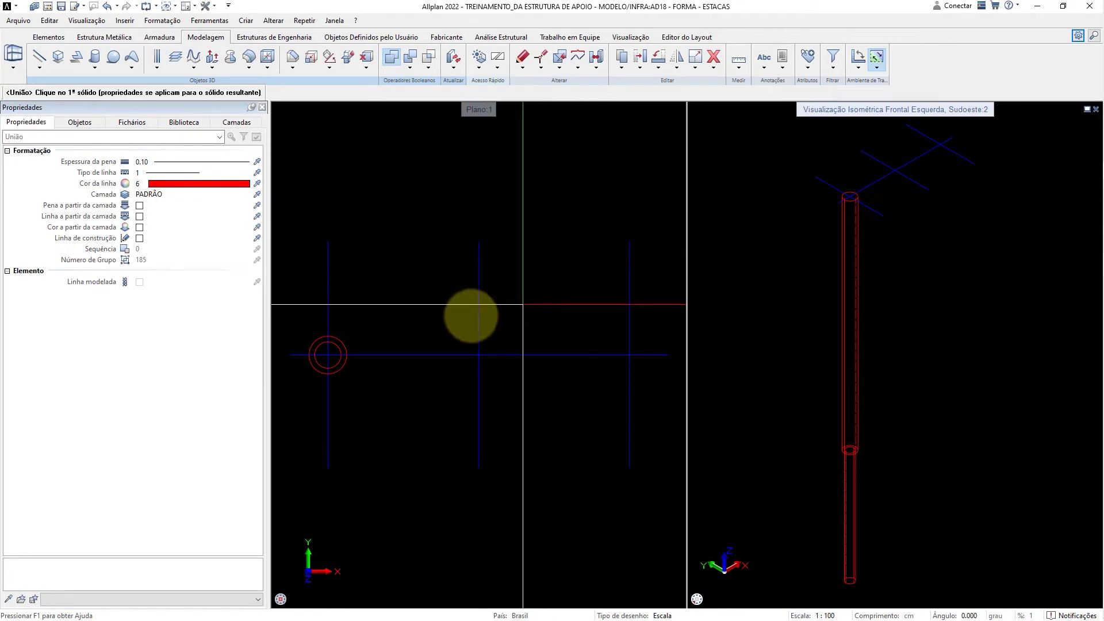
click(342, 340)
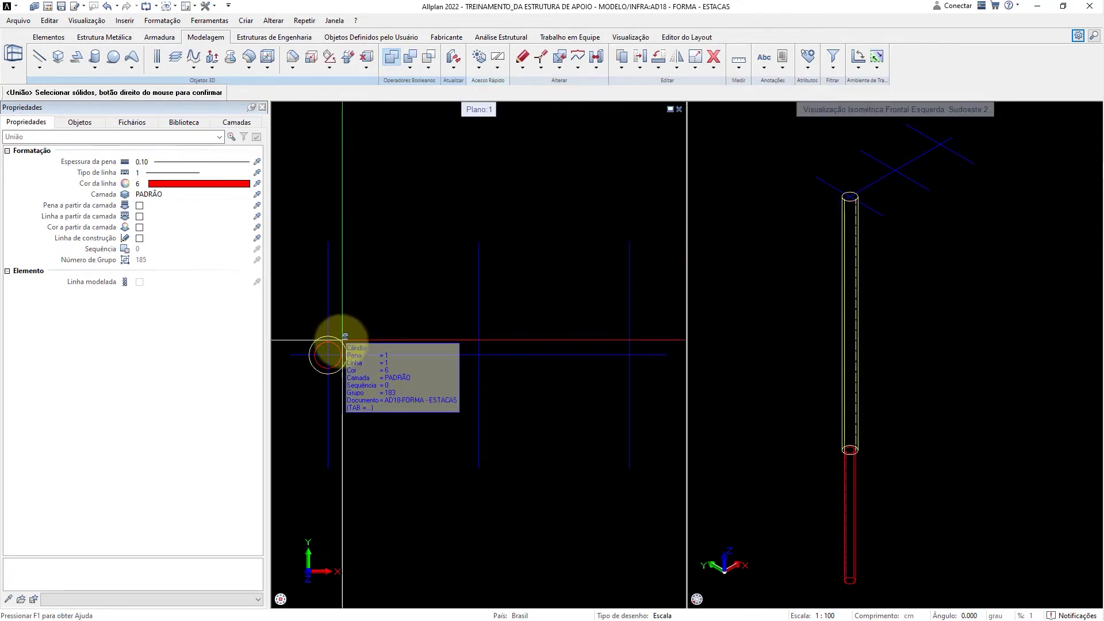
click(342, 339)
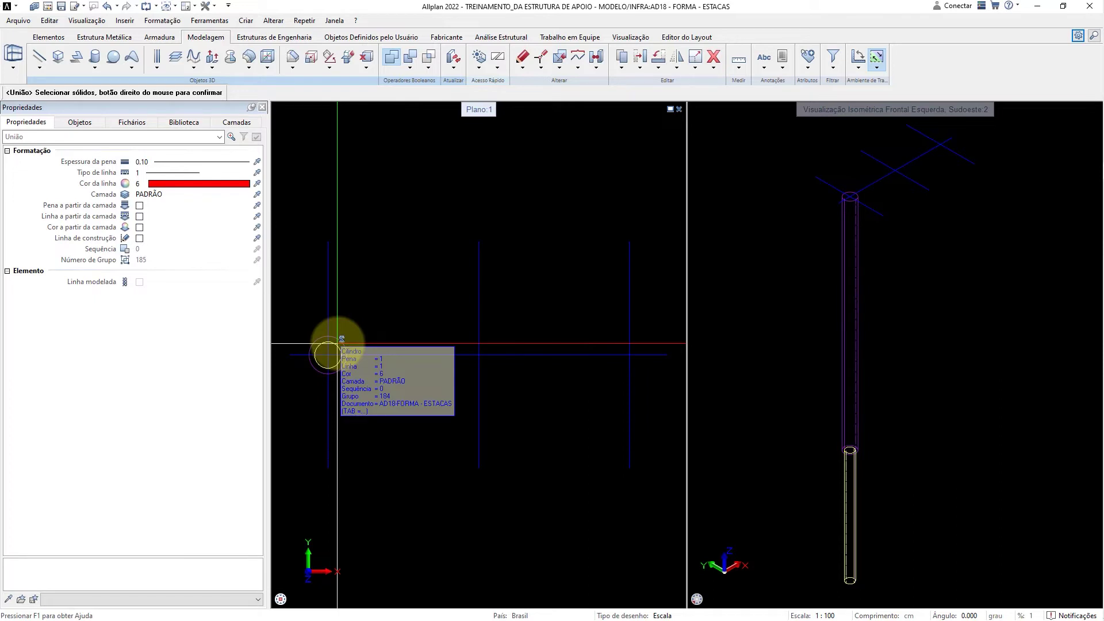
click(338, 343)
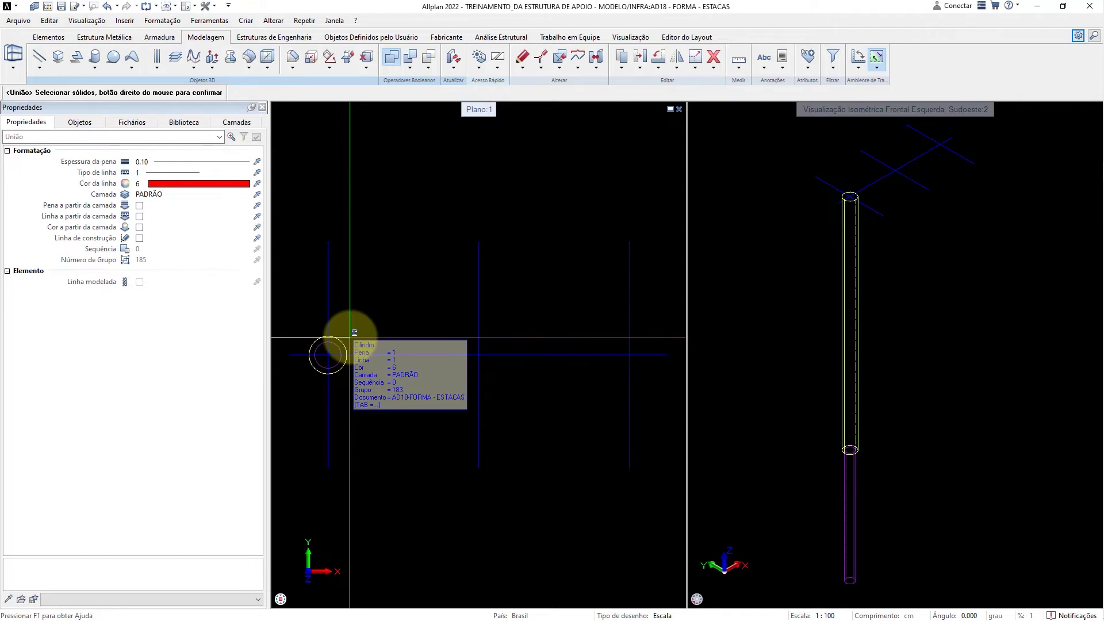
click(353, 332)
right_click(354, 333)
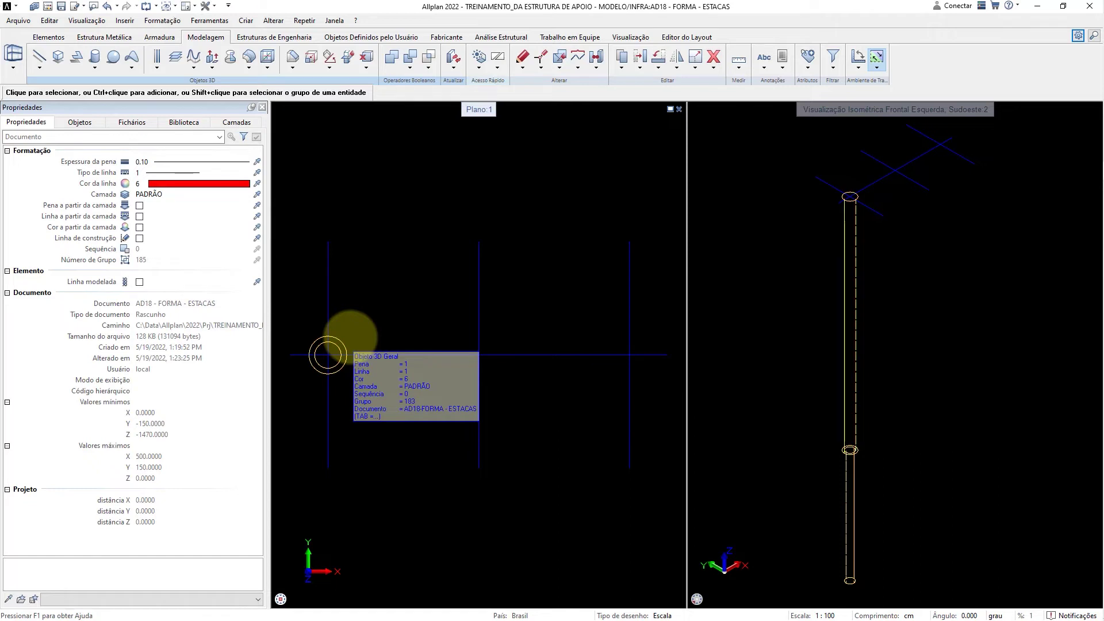
Copy the merged pile twice onto the middle and right intersections of the horizontal axis.
click(351, 337)
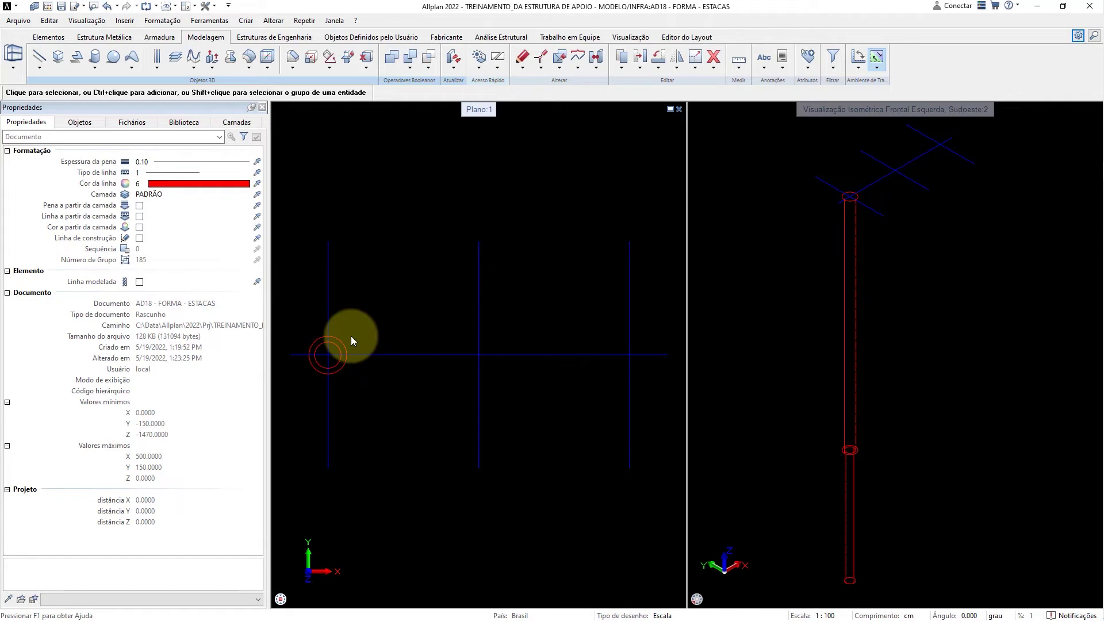
key(c)
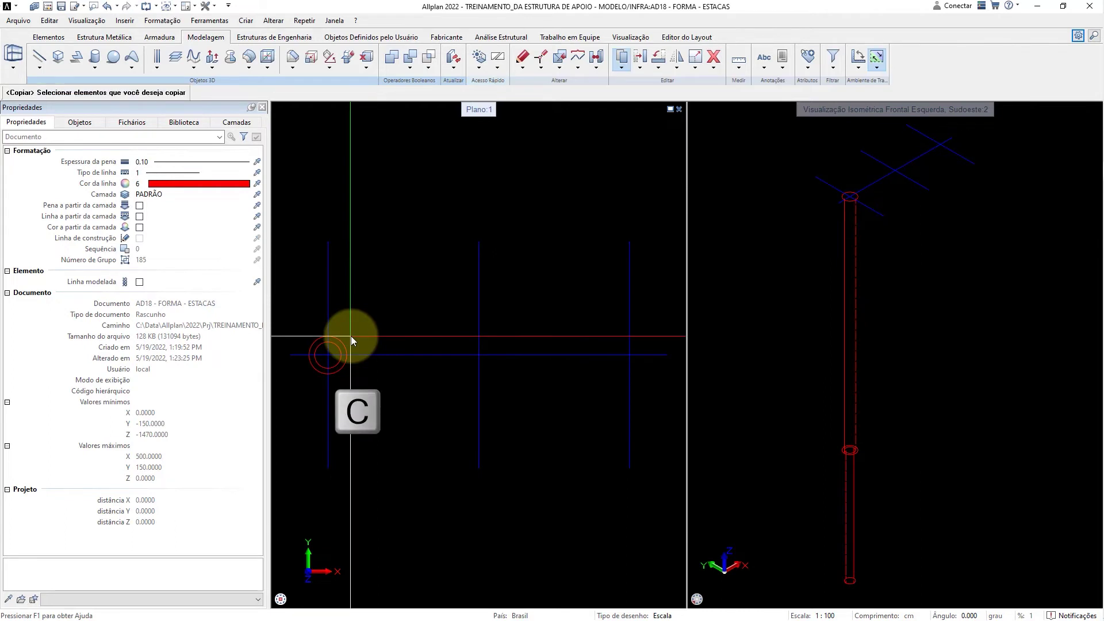
click(347, 342)
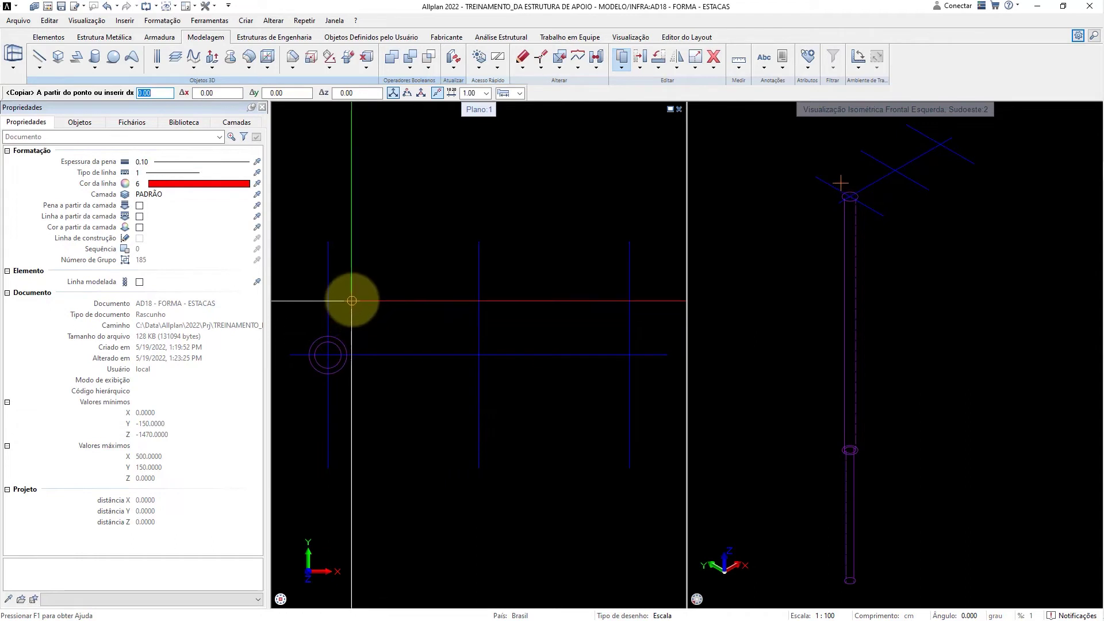
click(352, 299)
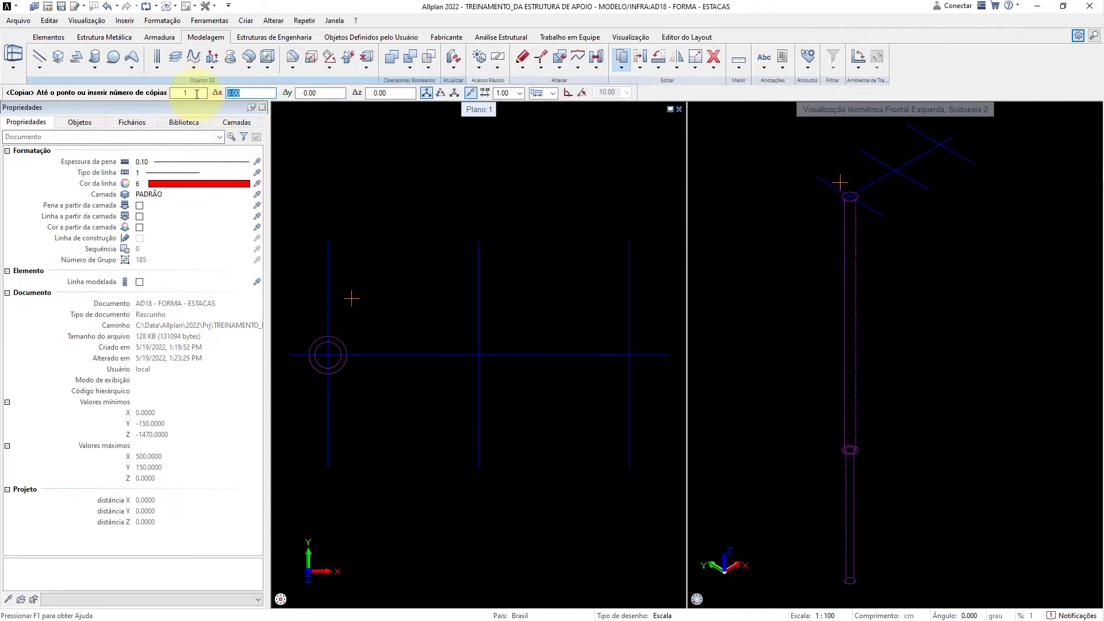
double_click(197, 94)
text(2)
key(Return)
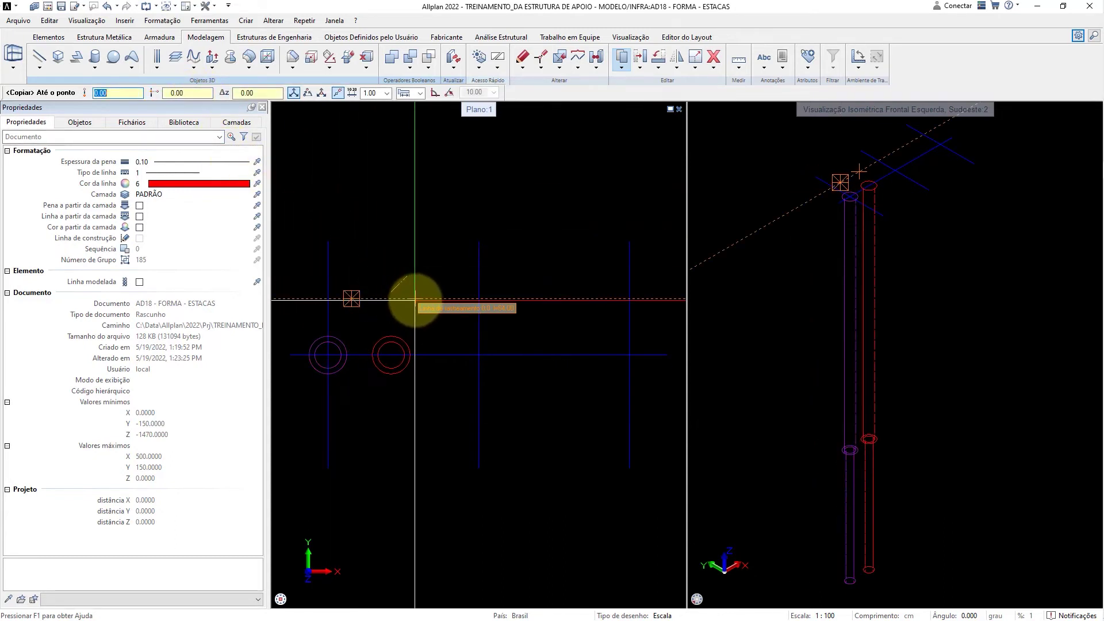
text(2)
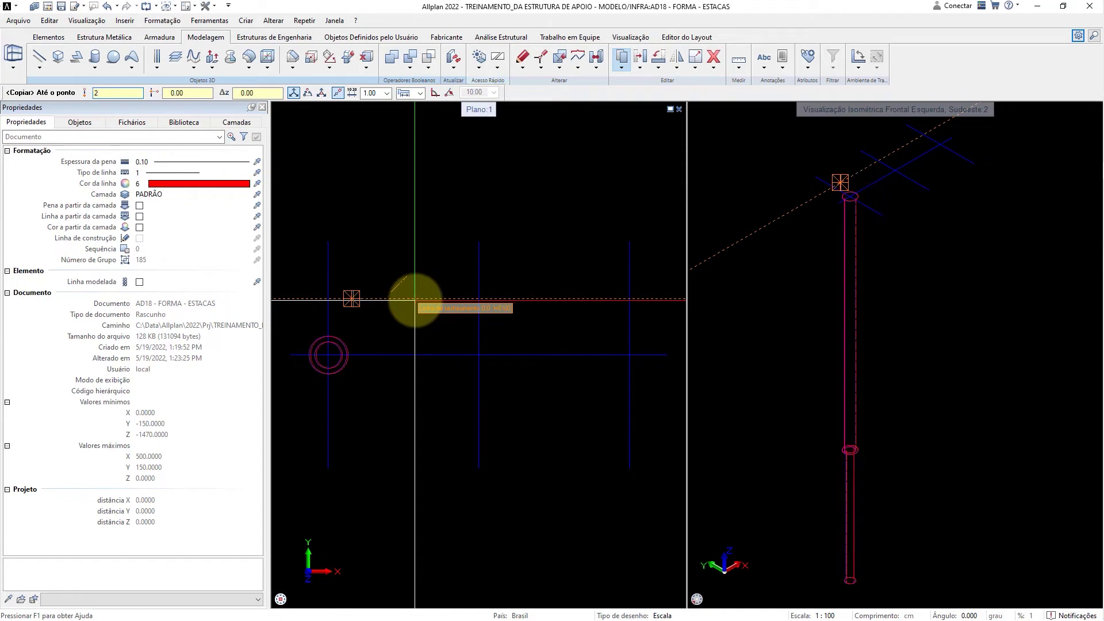
key(Return)
key(Return)
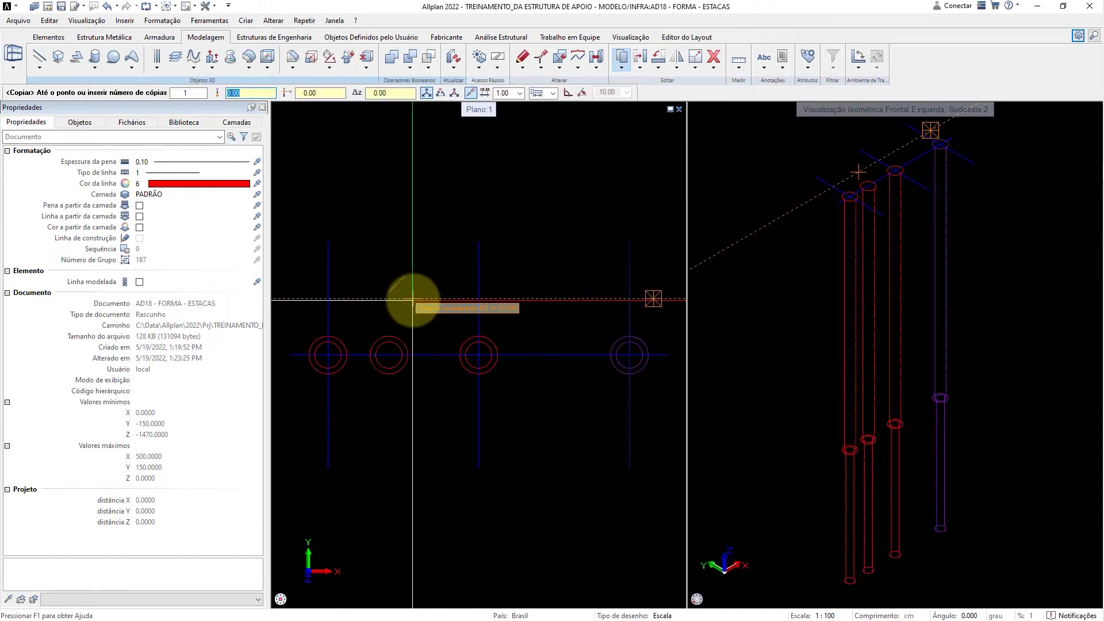
key(Escape)
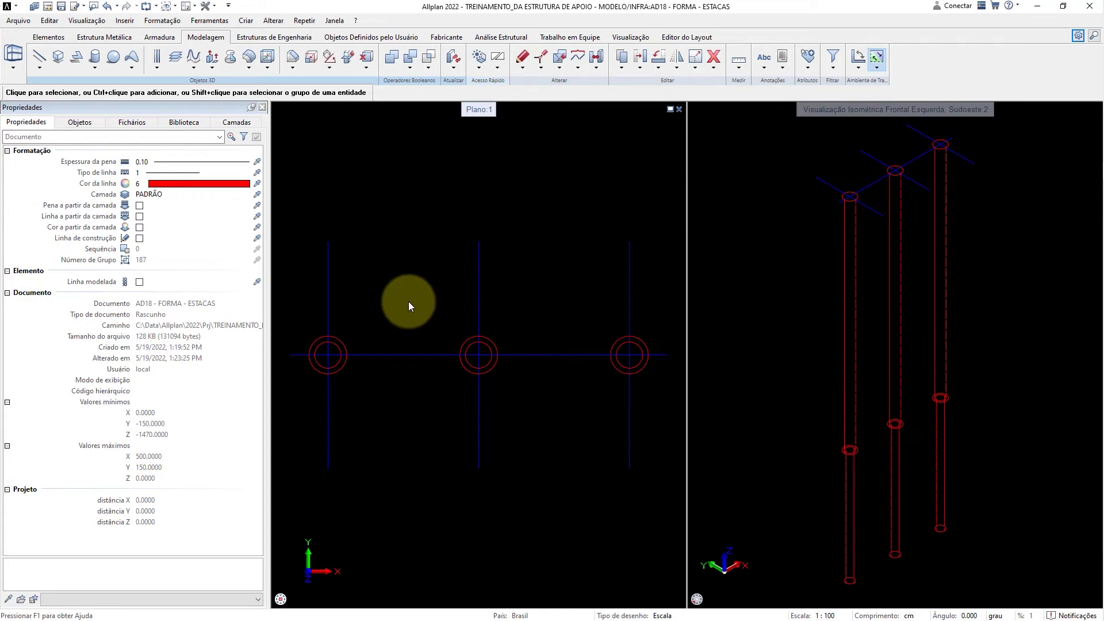
Copy the left, middle and right piles up onto the upper axis line.
key(c)
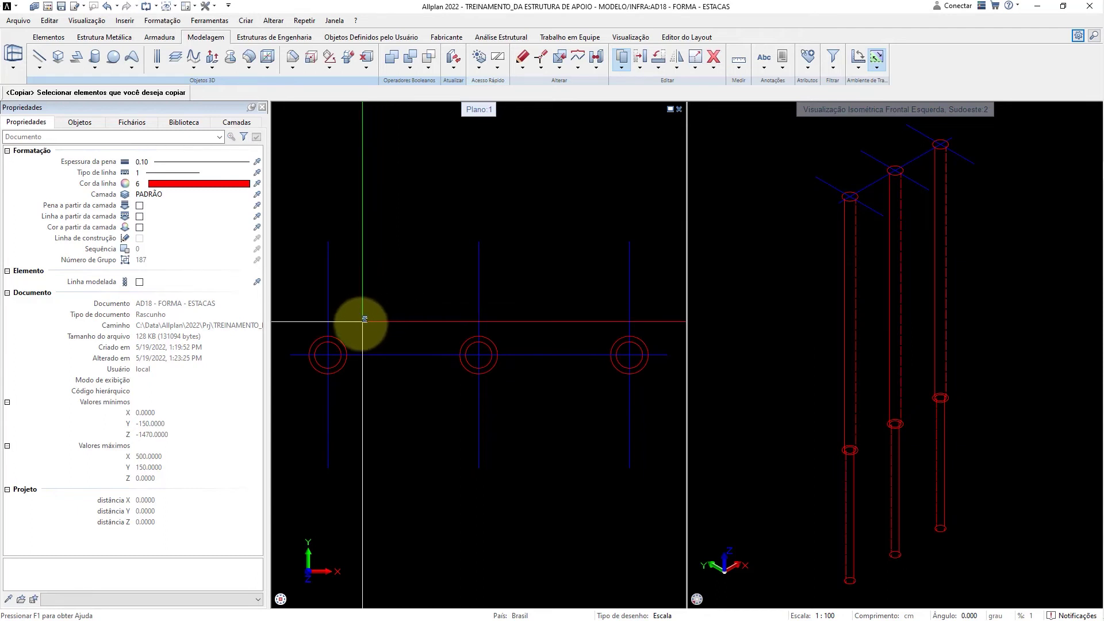
click(340, 329)
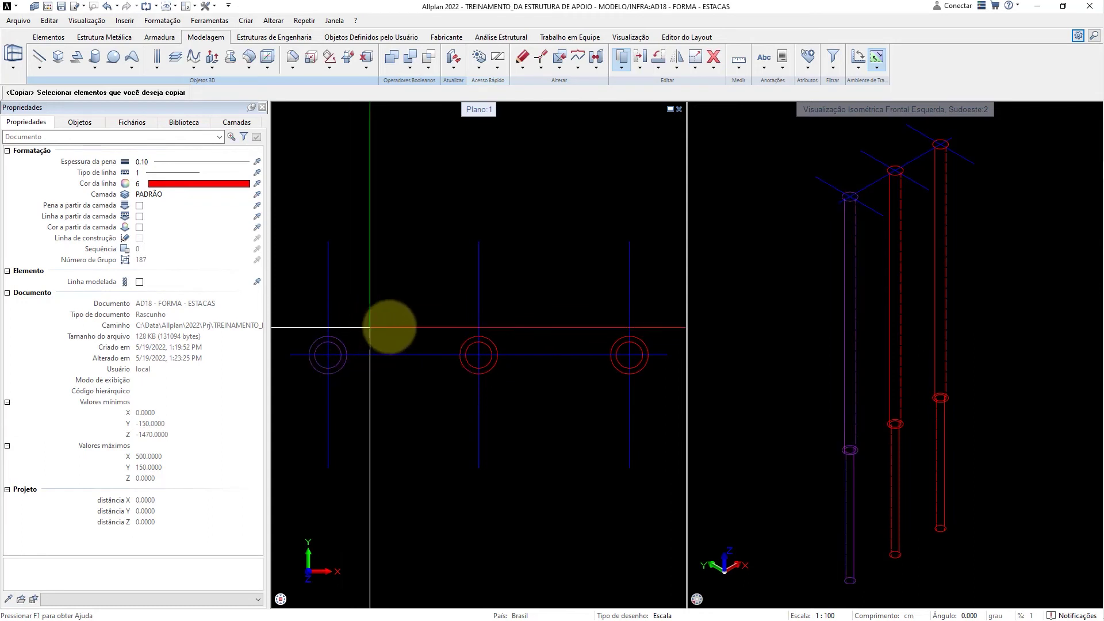
click(469, 341)
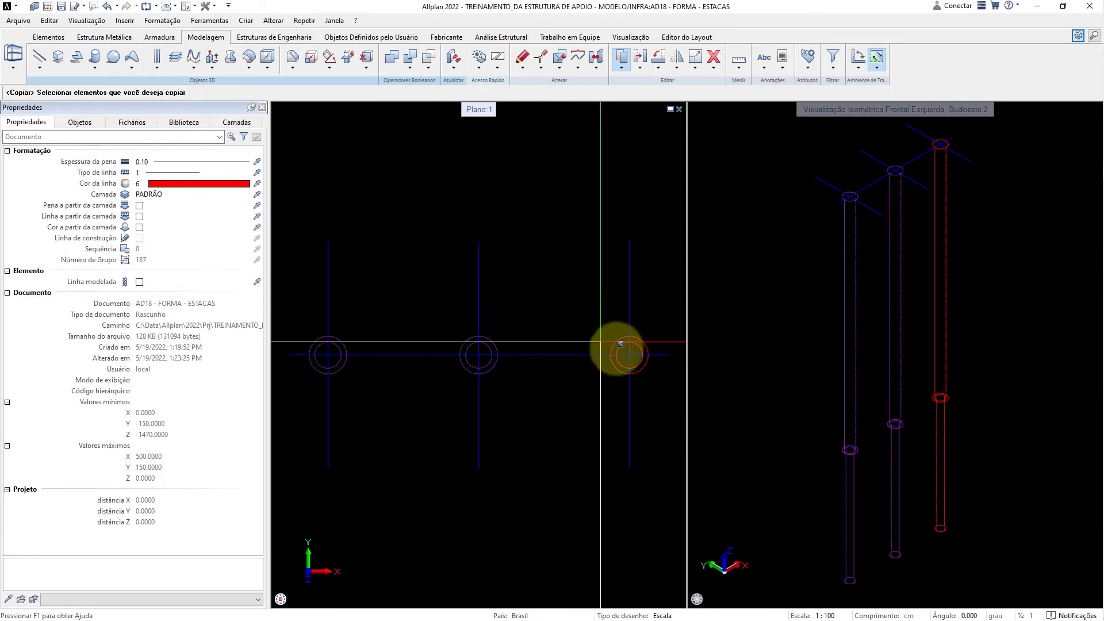
click(626, 347)
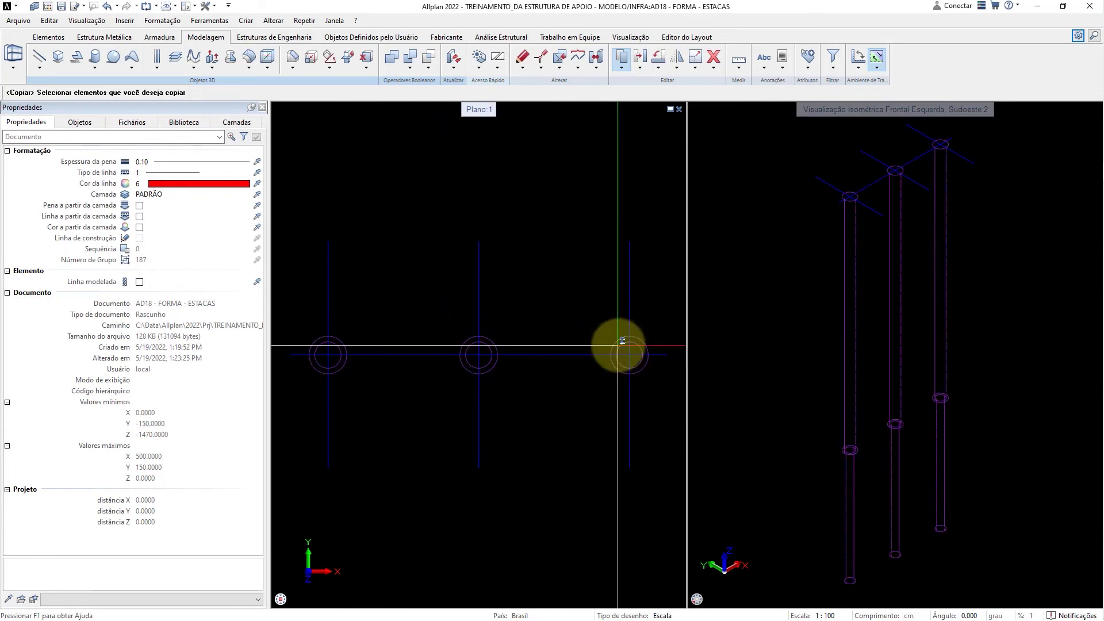
right_click(577, 322)
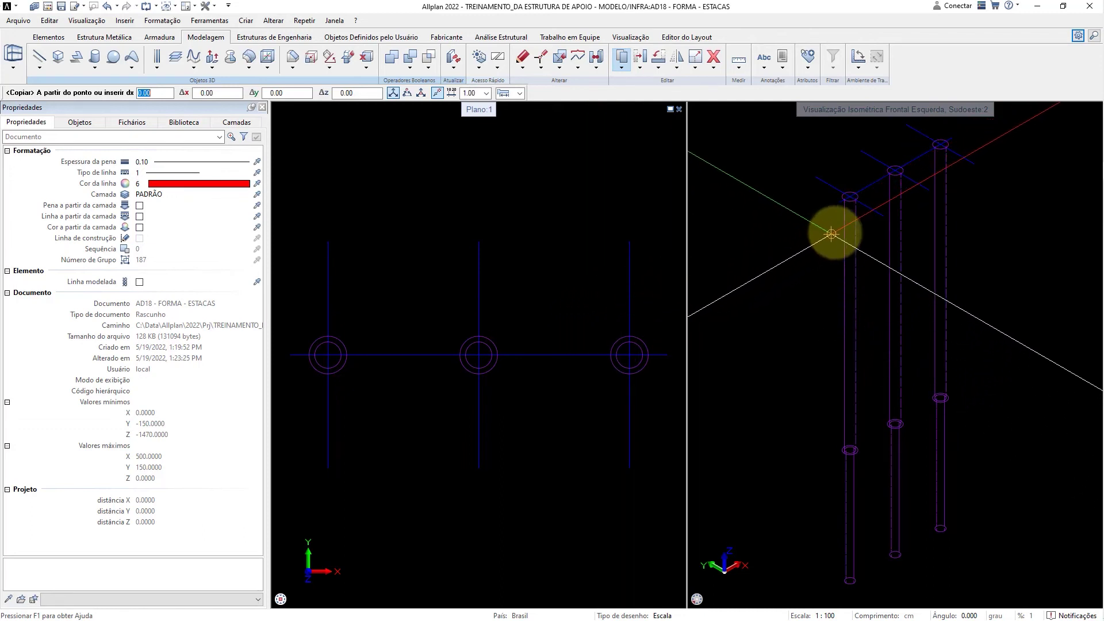
click(884, 216)
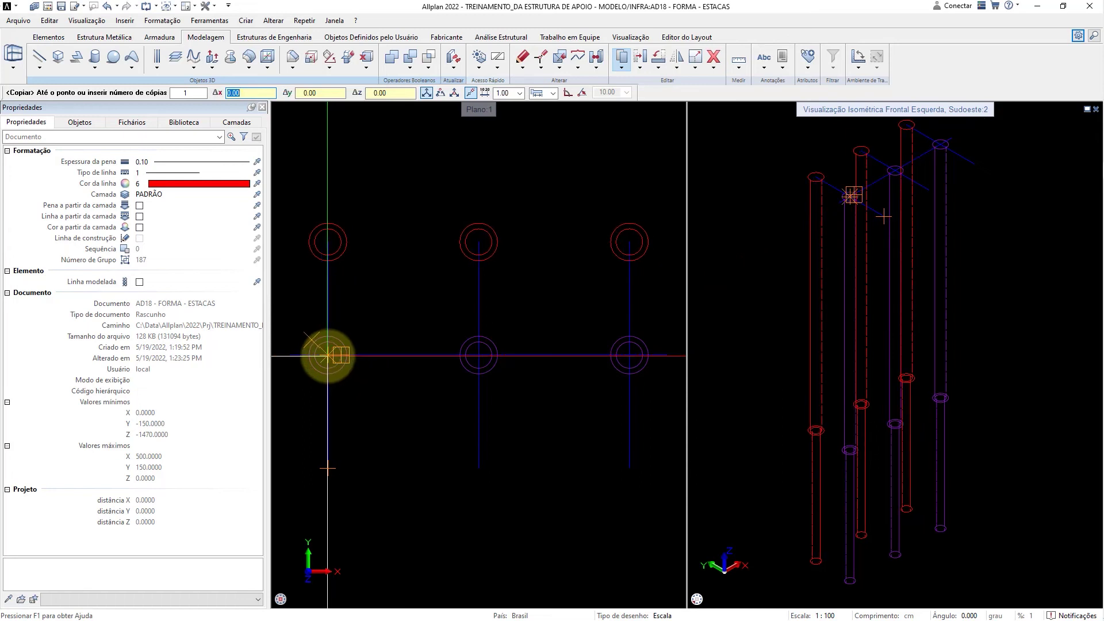
click(327, 356)
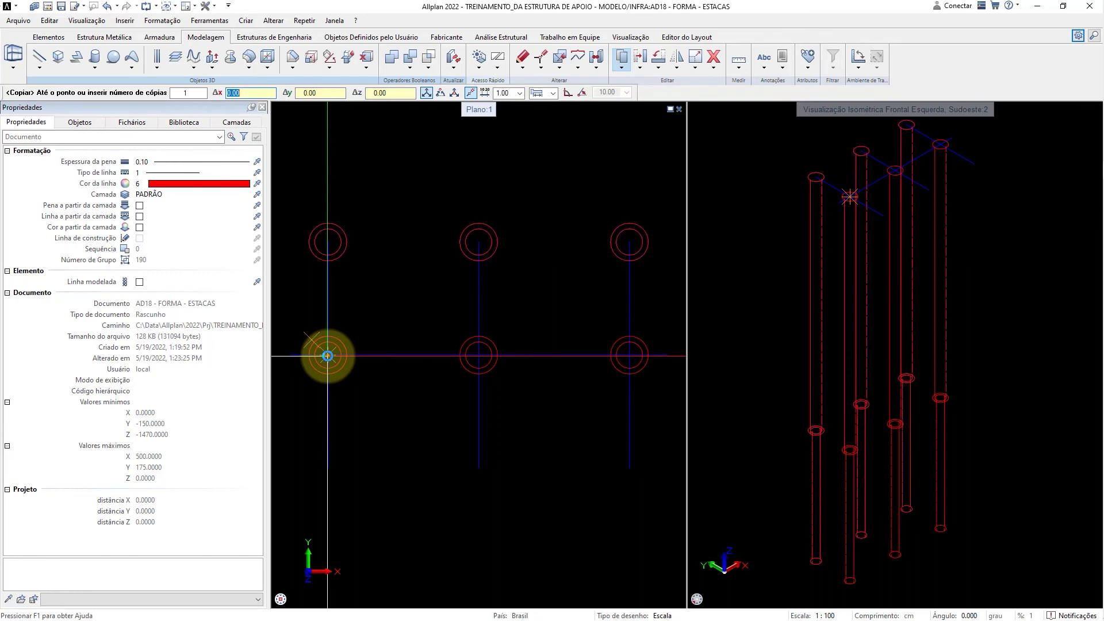
key(Escape)
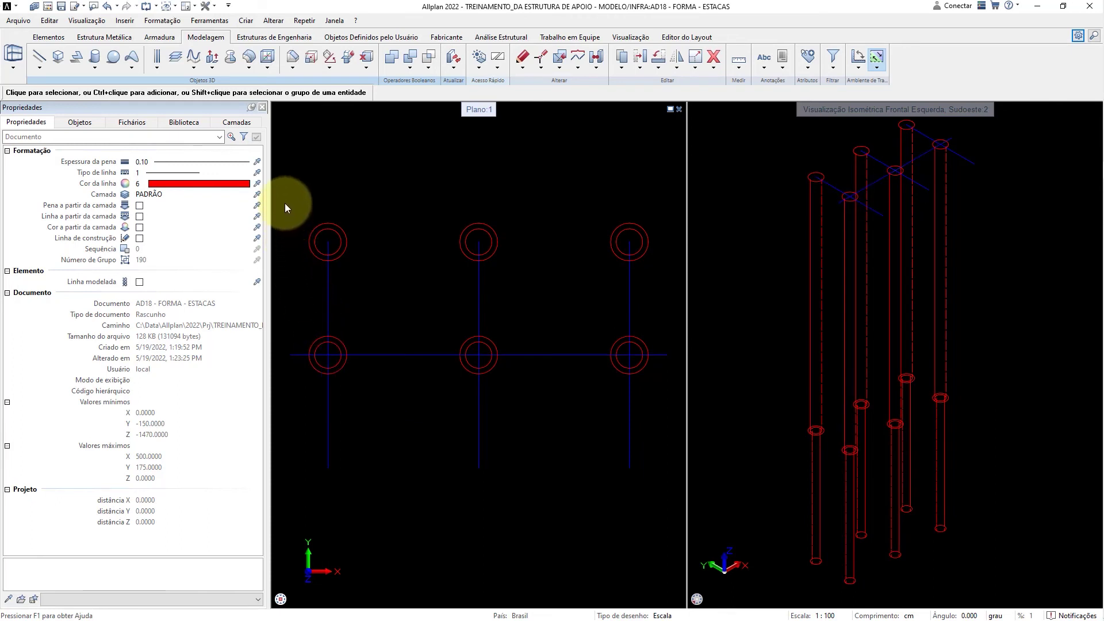
Mirror-copy the top row of piles across the horizontal axis line to form the bottom row.
mouse_move(286, 191)
mouse_down()
mouse_move(355, 241)
mouse_move(663, 291)
mouse_up()
key(e)
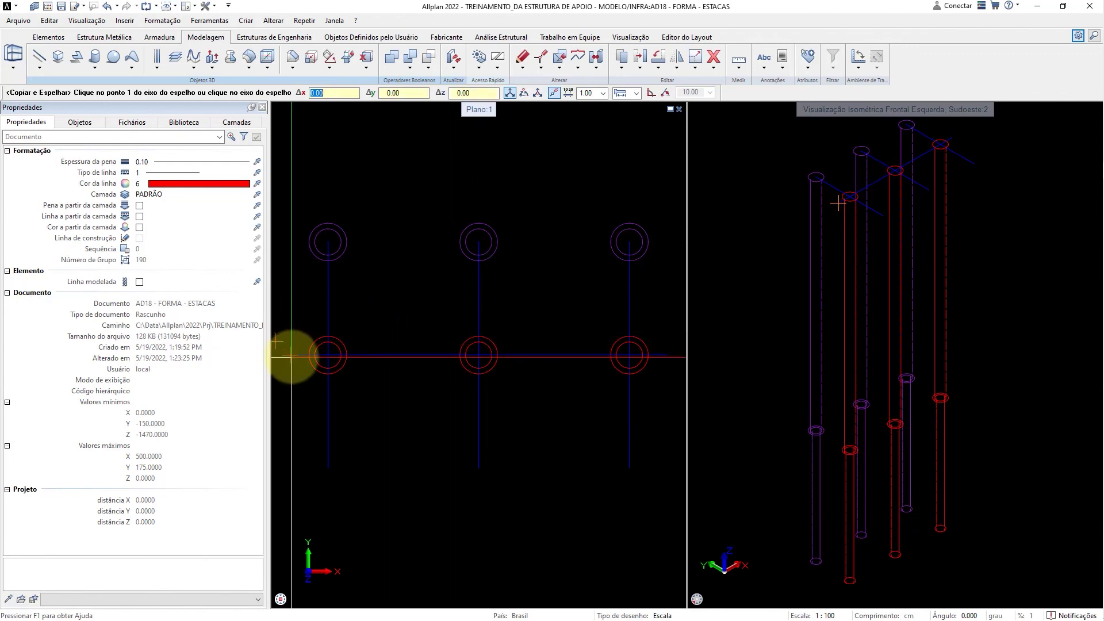
click(279, 355)
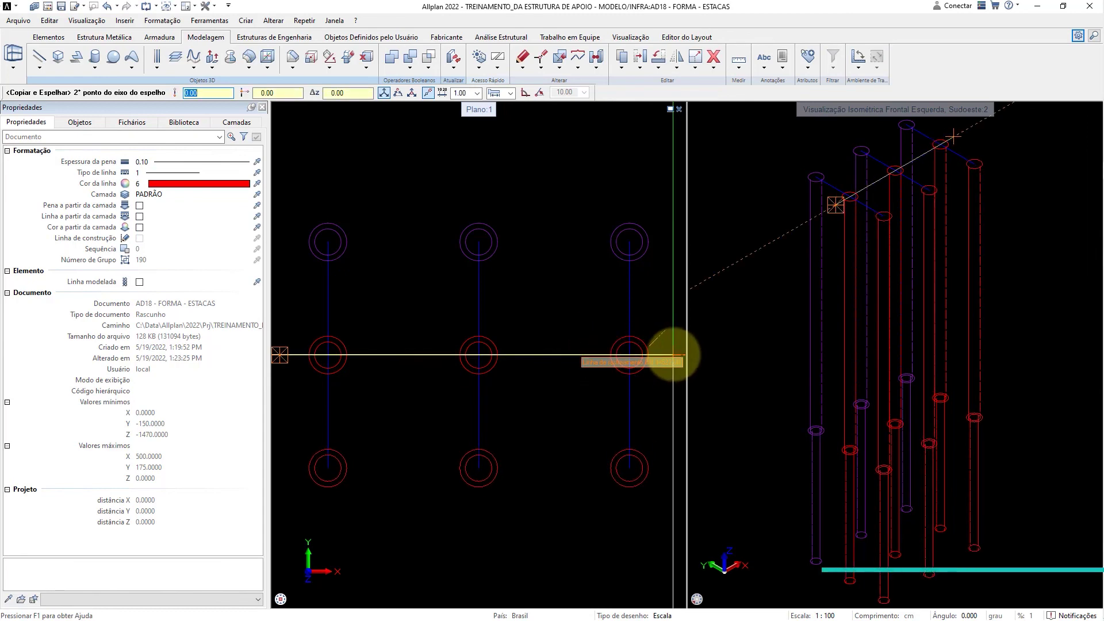
click(674, 355)
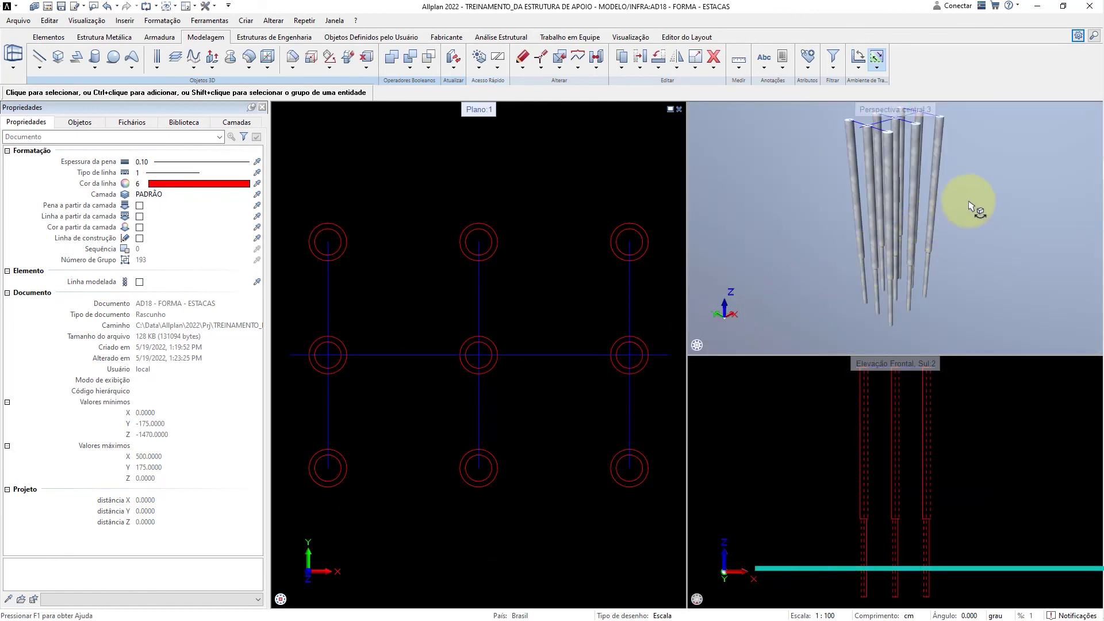
Maximize the Perspective viewport and orbit to view the nine shaded pile tops from above.
click(1089, 108)
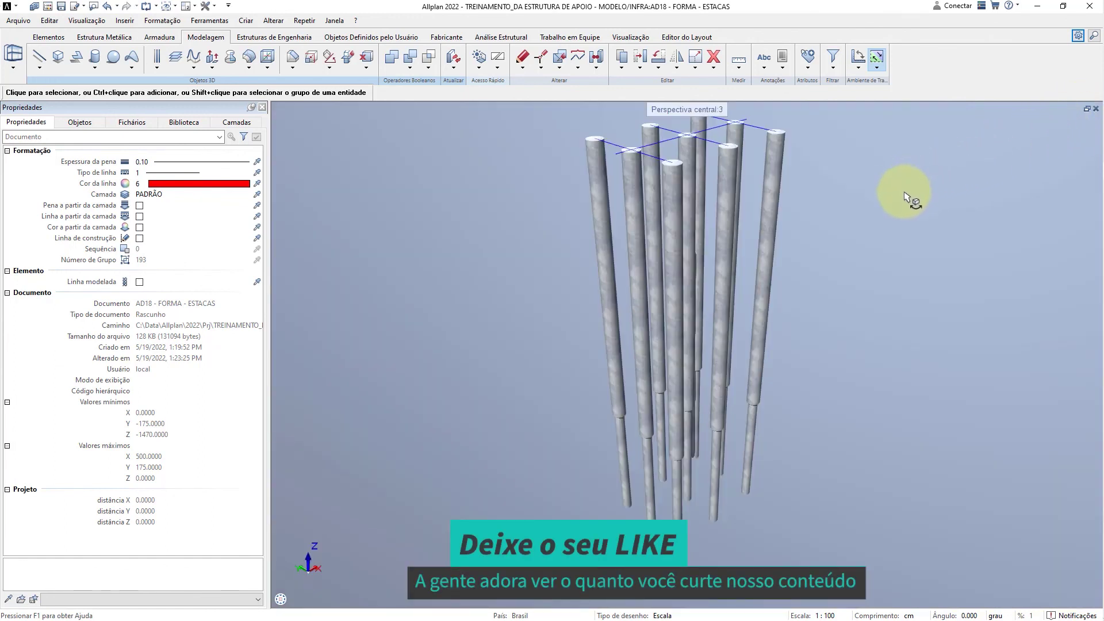
shift+middle_drag(904, 196, 893, 257)
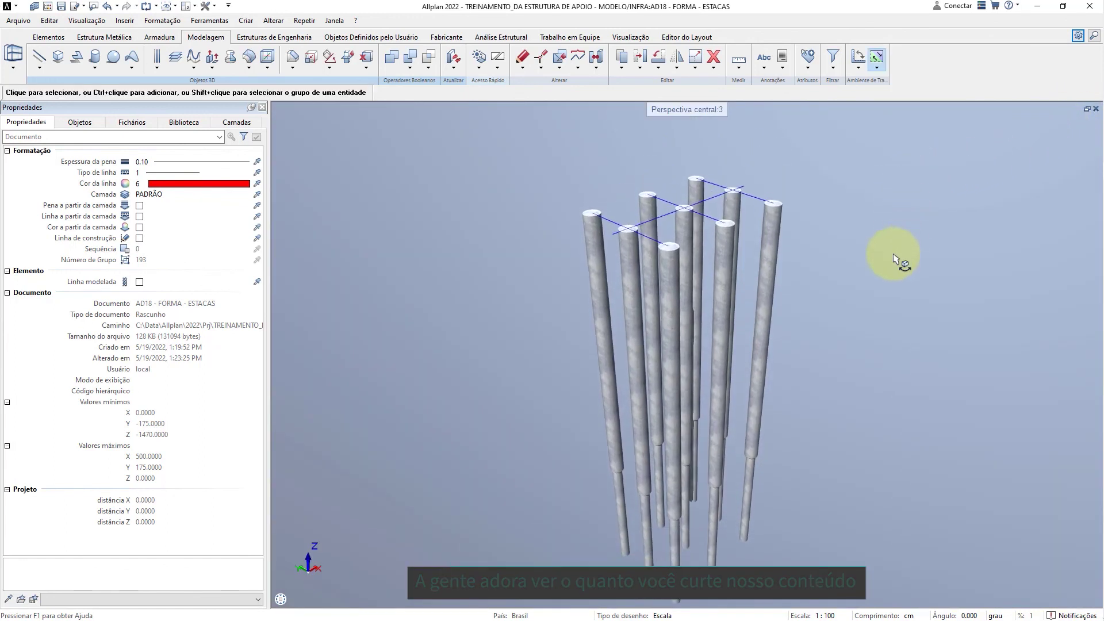